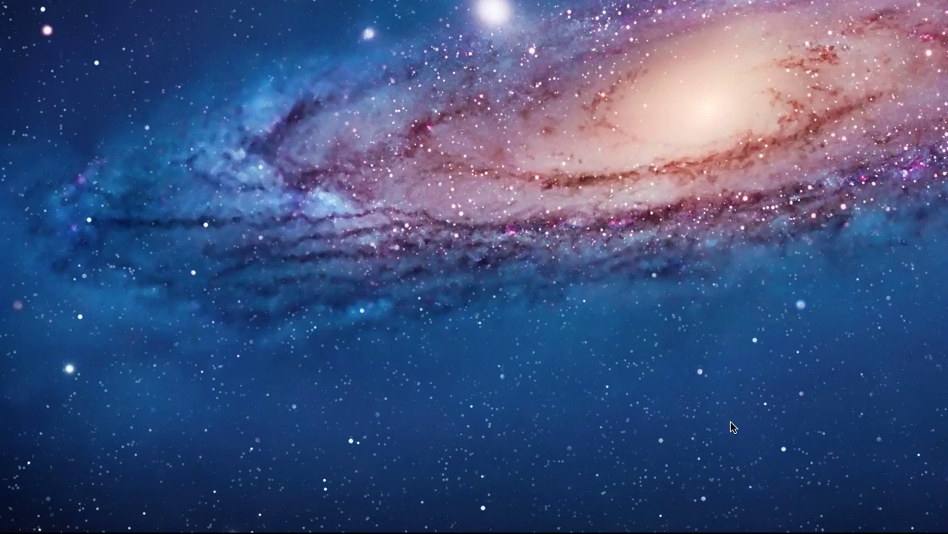
# Open the MMI-2 folder on the MMI drive in Finder, shown as a list.
pyautogui.moveTo(333, 519)
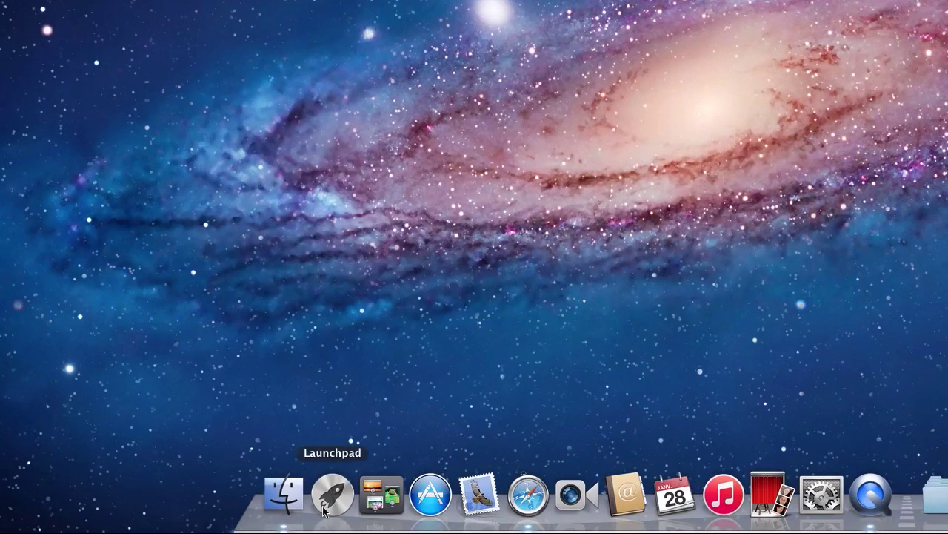
pyautogui.click(288, 495)
pyautogui.click(15, 454)
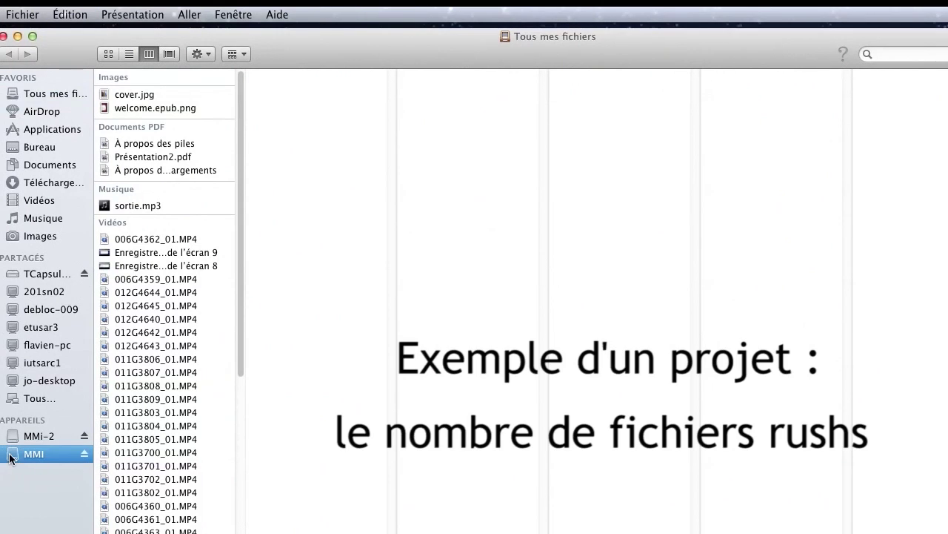
pyautogui.click(117, 103)
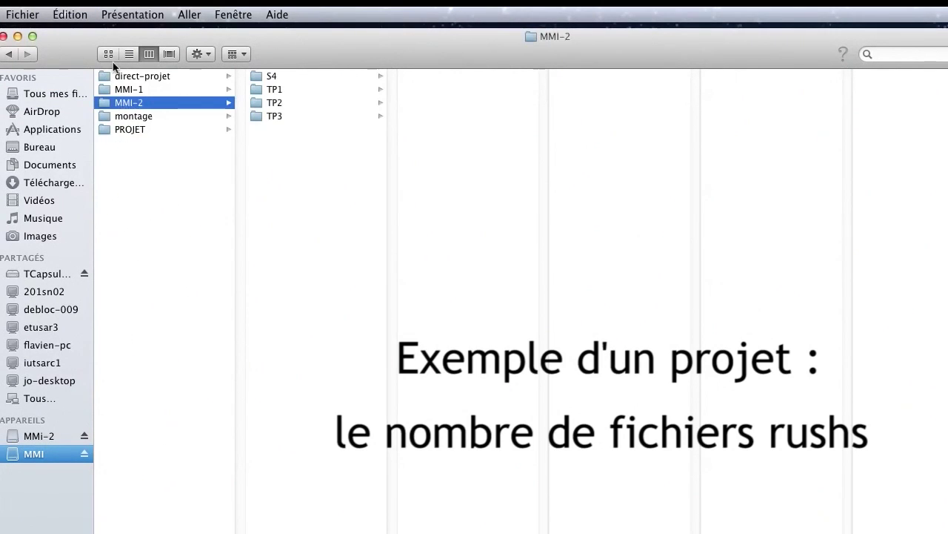
pyautogui.click(129, 55)
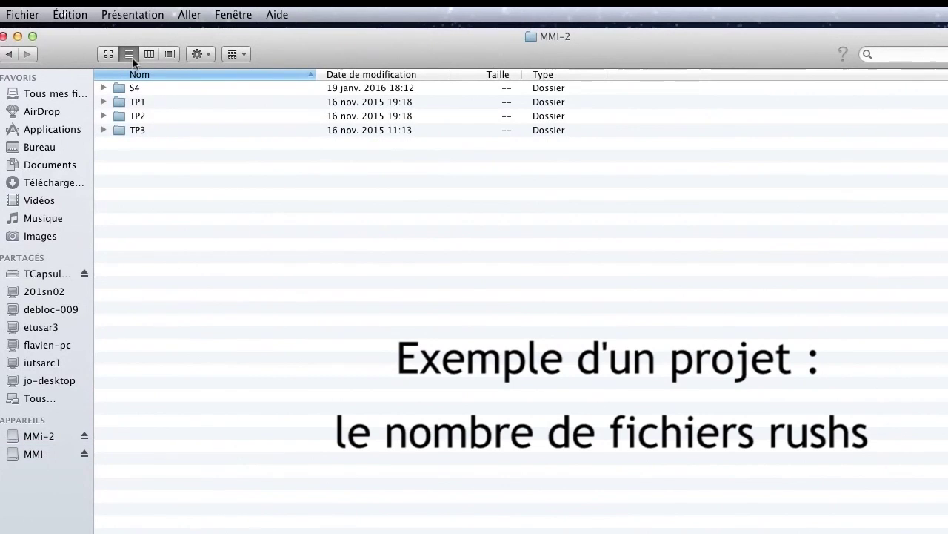
# Scroll down the Trausti folder list to the 3eme journée CAMERA clip folders.
pyautogui.scroll(-3, 353, 406)
pyautogui.scroll(-5, 353, 406)
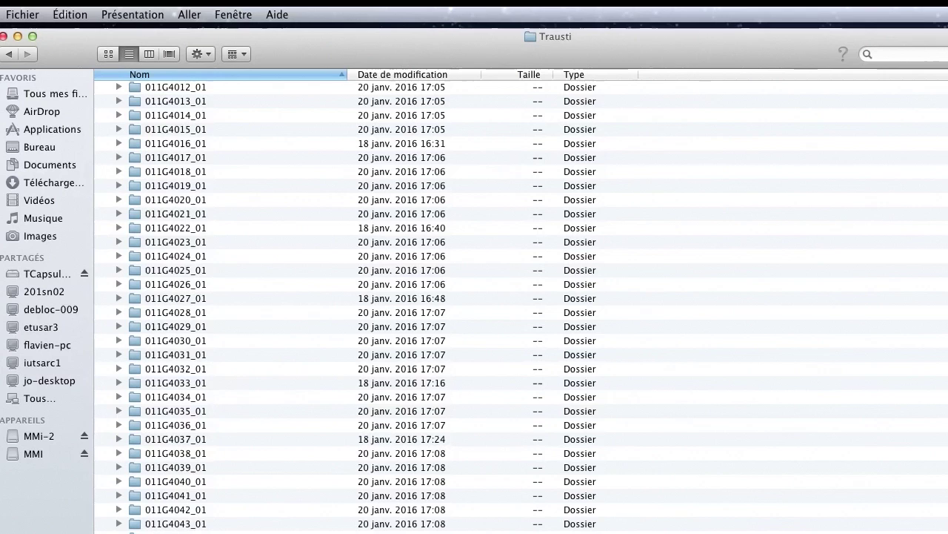
pyautogui.scroll(-3, 415, 471)
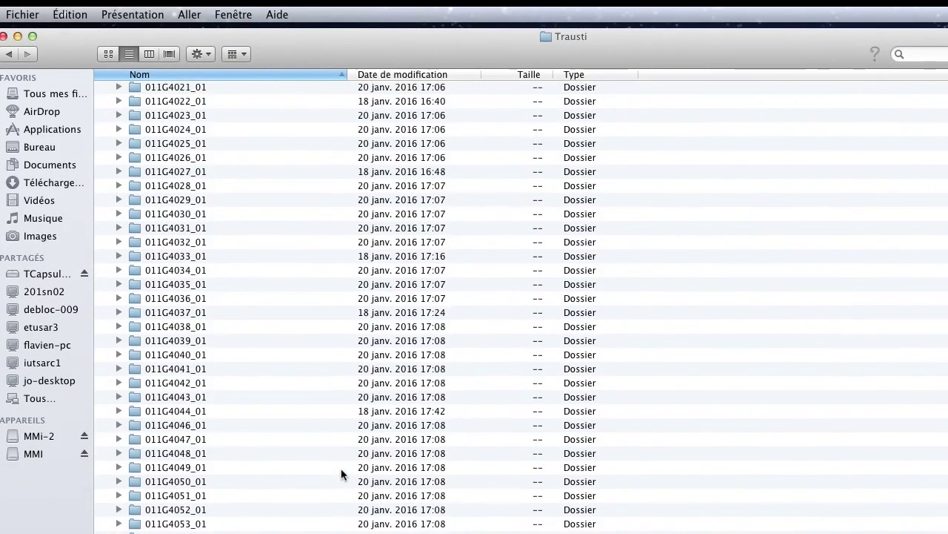
pyautogui.scroll(-6, 343, 482)
pyautogui.scroll(-5, 343, 485)
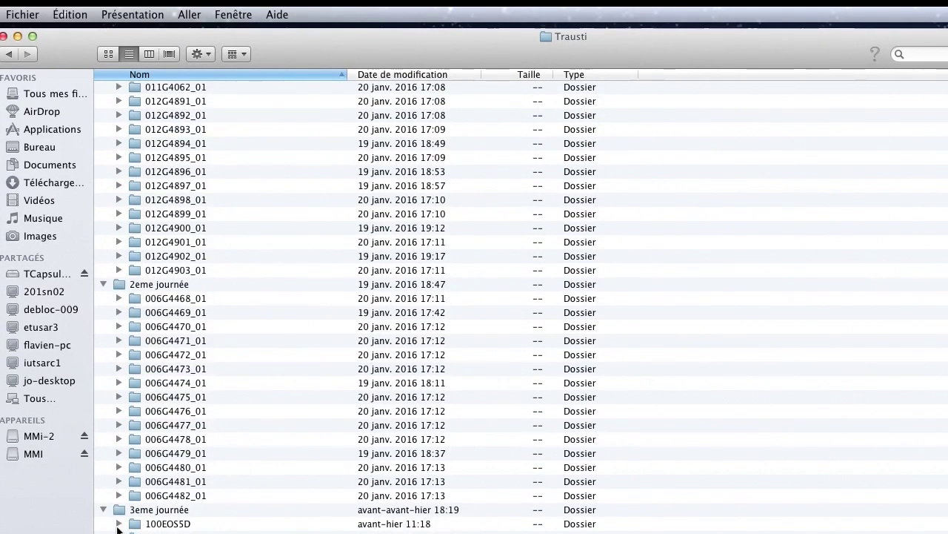
pyautogui.scroll(-3, 137, 526)
pyautogui.scroll(-4, 138, 526)
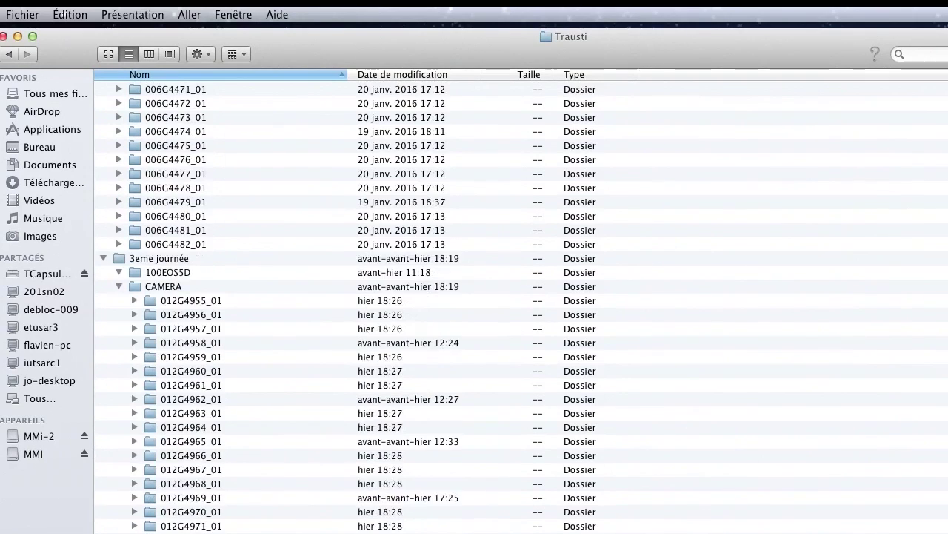
pyautogui.scroll(-8, 137, 526)
pyautogui.scroll(-5, 137, 527)
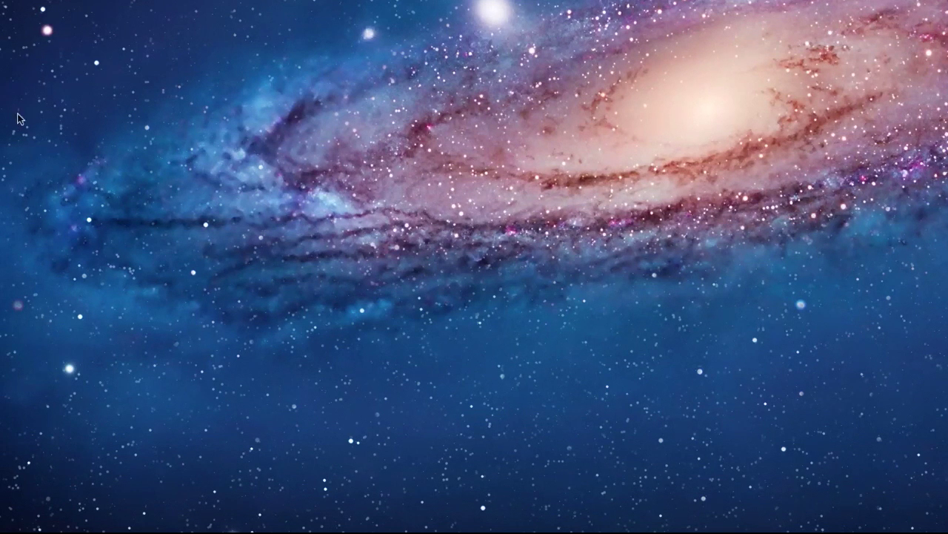
# Show Documents in a widened Finder window and add a new folder named GRUYER.
pyautogui.moveTo(626, 529)
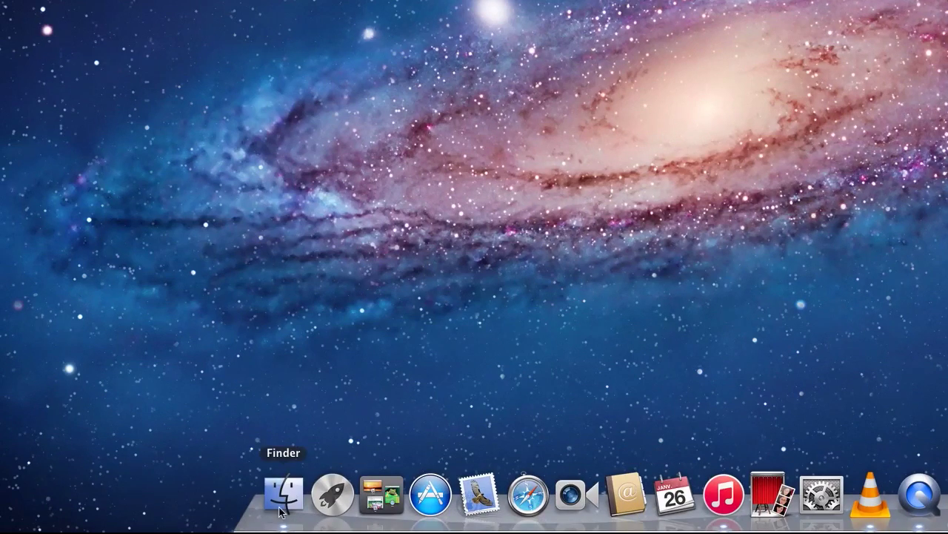
pyautogui.click(284, 504)
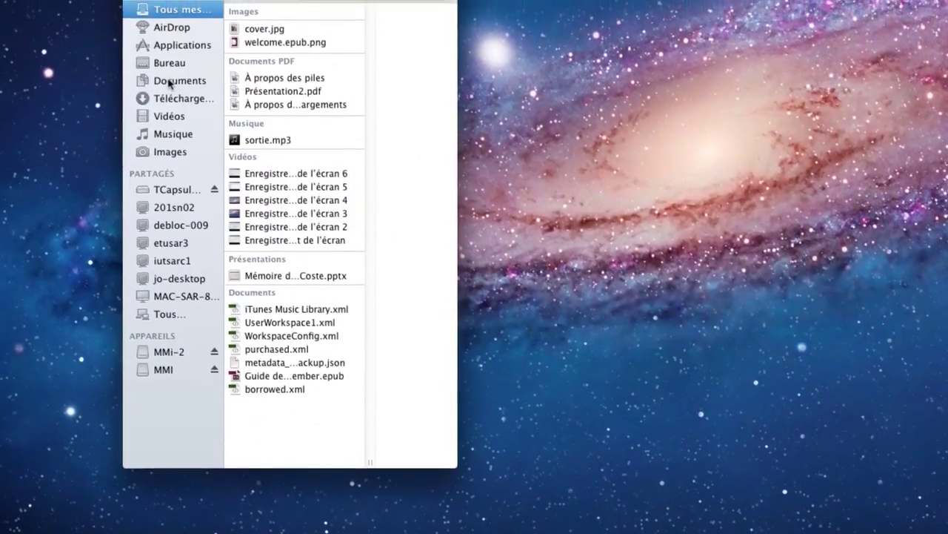
pyautogui.click(170, 82)
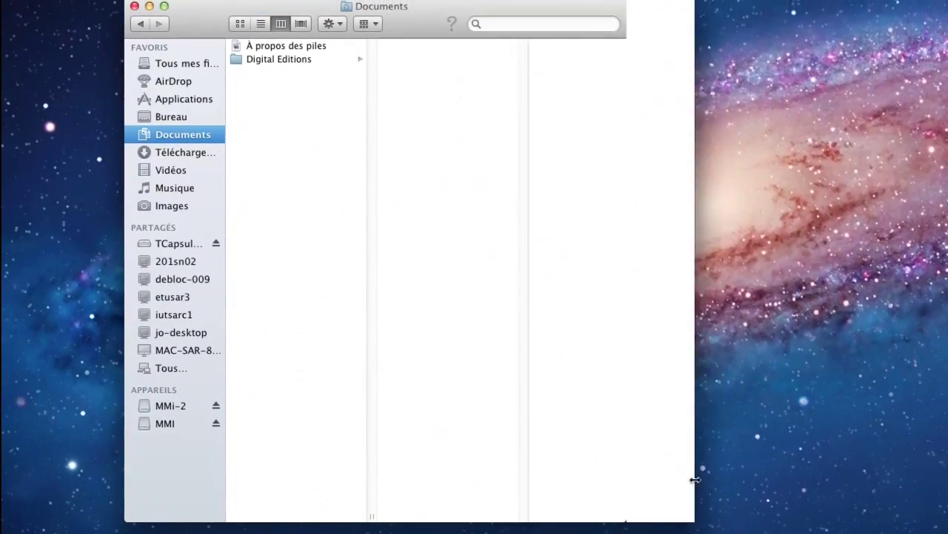
pyautogui.moveTo(456, 455); pyautogui.dragTo(715, 429)
pyautogui.rightClick(290, 223)
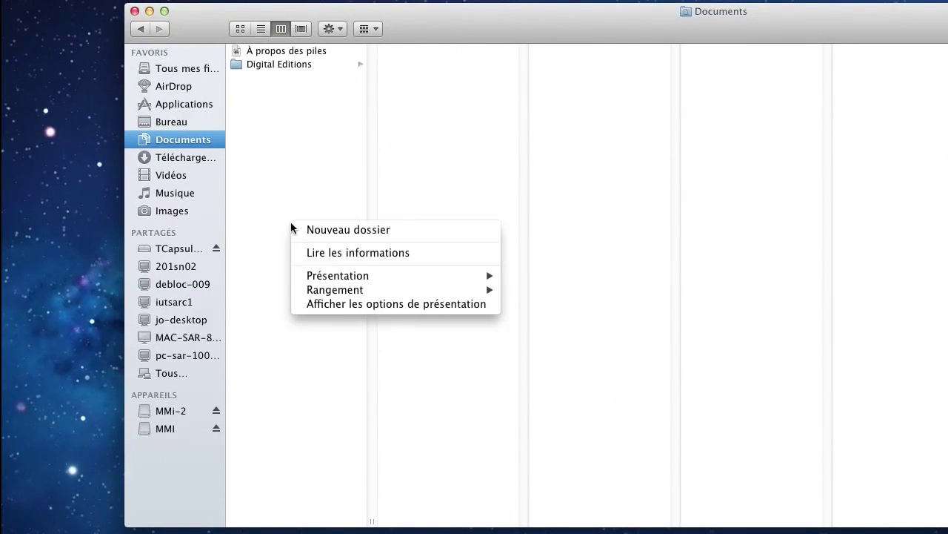
pyautogui.click(339, 230)
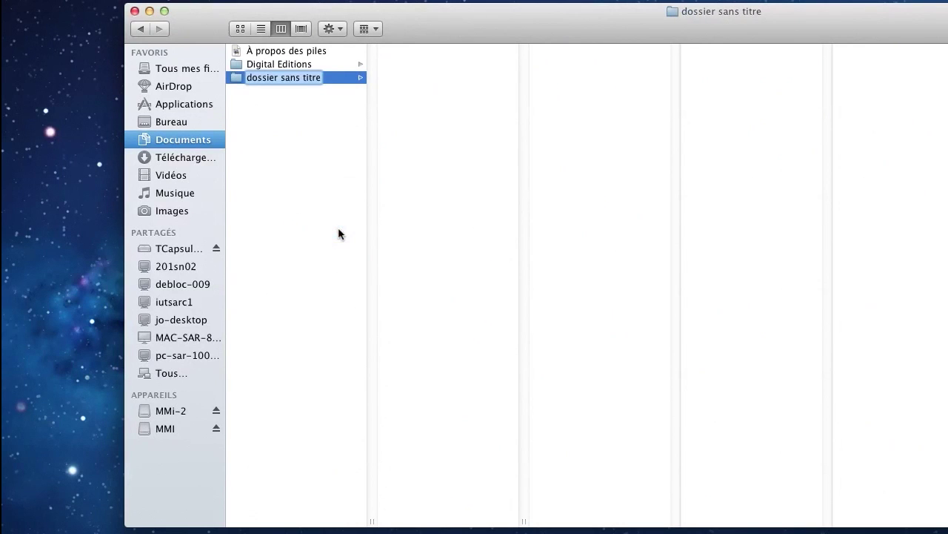
pyautogui.write('GRUYER')
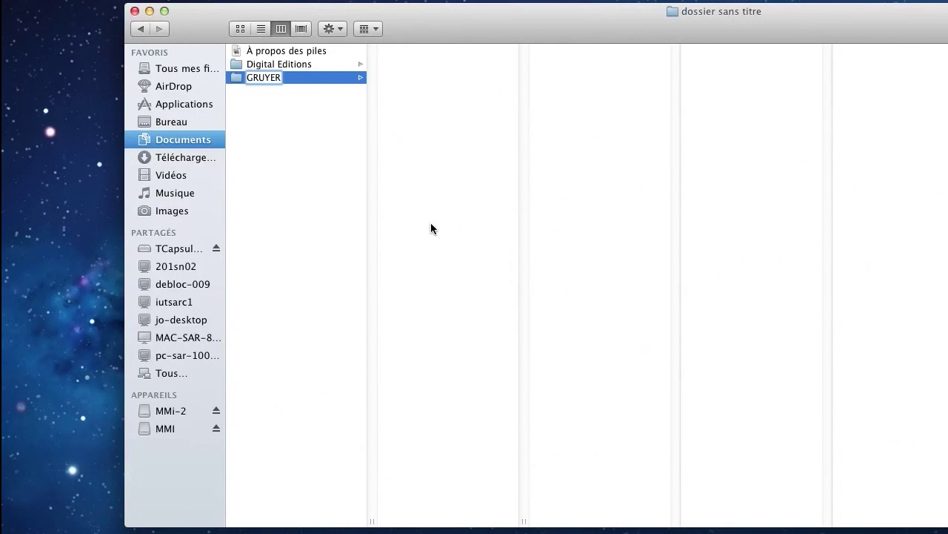
pyautogui.press('Return')
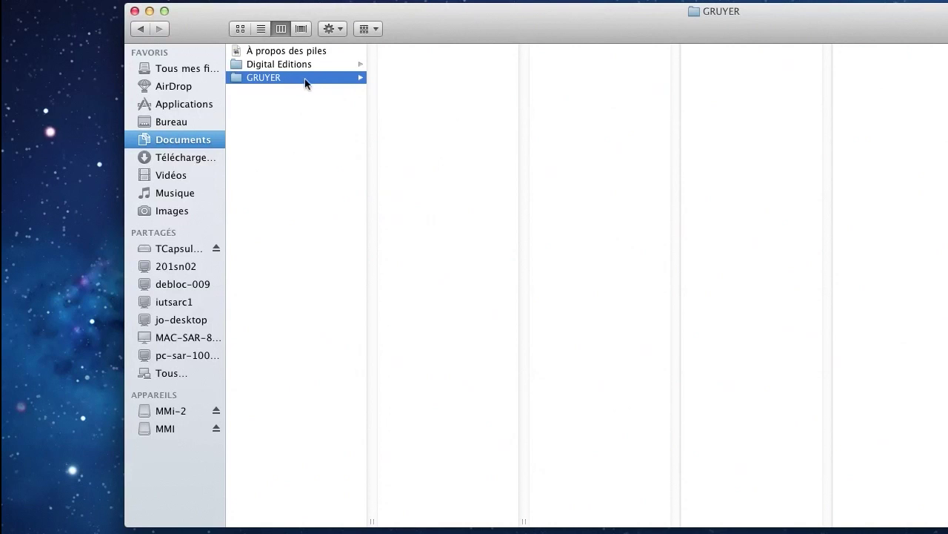
# Create UNIVERSITE and PIXI folders inside GRUYER.
pyautogui.rightClick(313, 80)
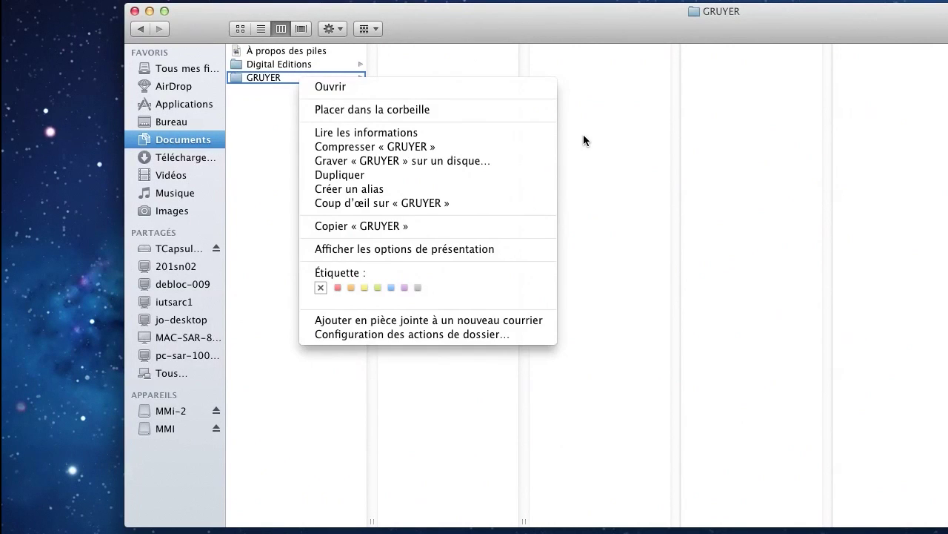
pyautogui.click(583, 136)
pyautogui.rightClick(412, 102)
pyautogui.click(444, 114)
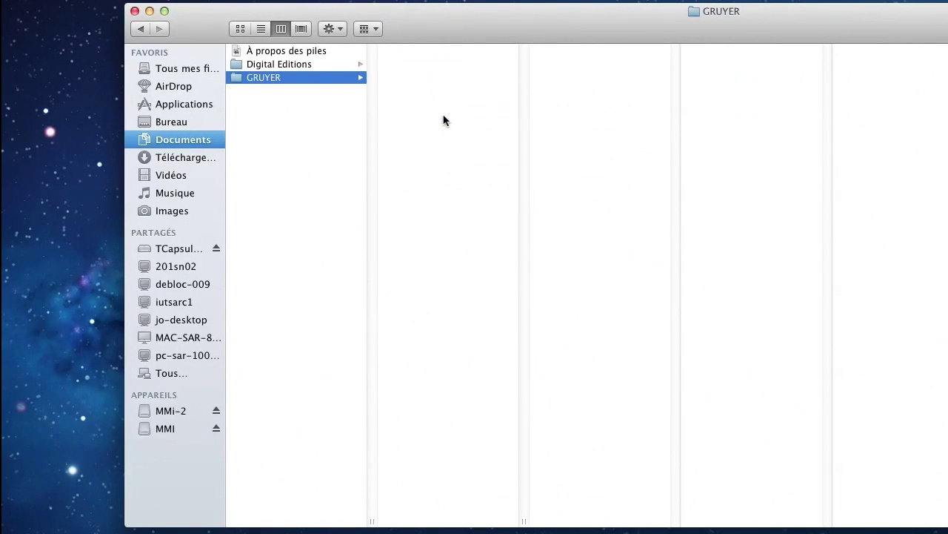
pyautogui.write('UNIVERSITE')
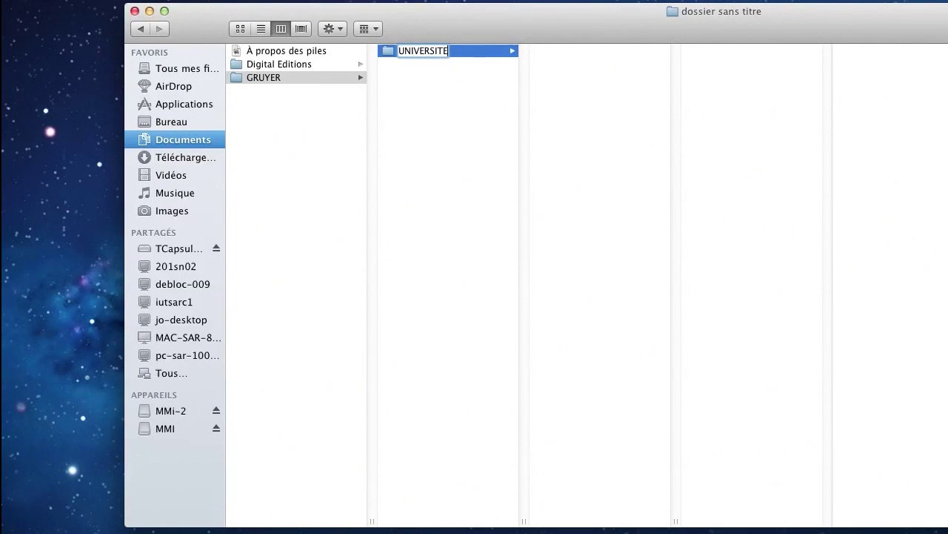
pyautogui.click(425, 135)
pyautogui.rightClick(430, 80)
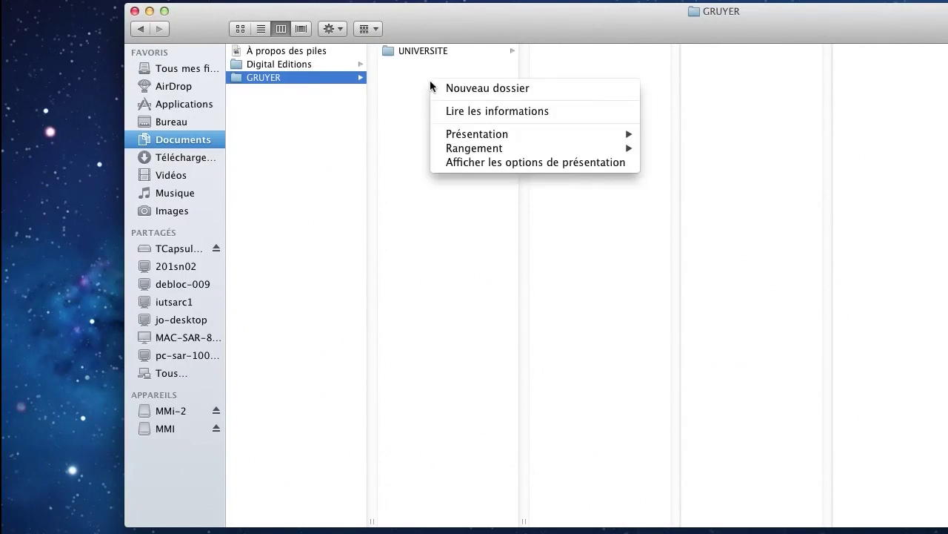
pyautogui.click(466, 88)
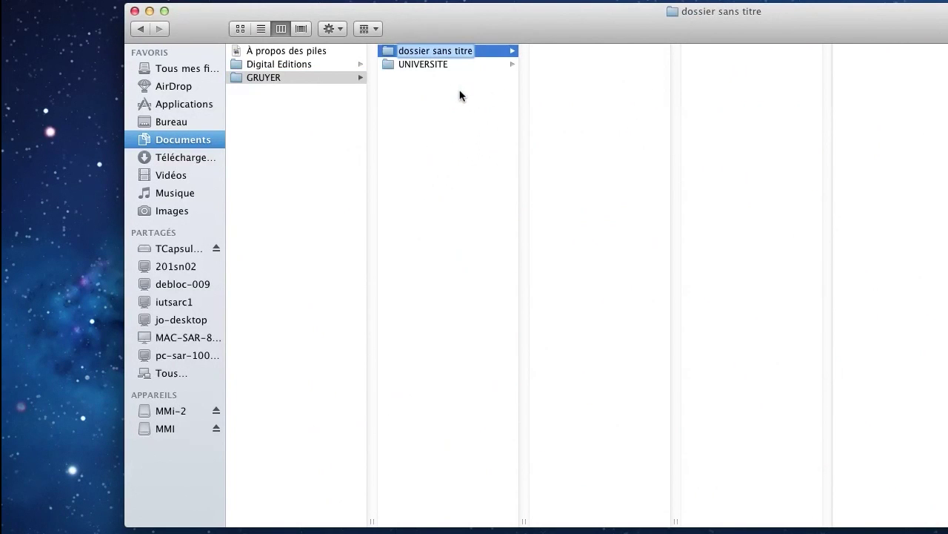
pyautogui.write('PIXI')
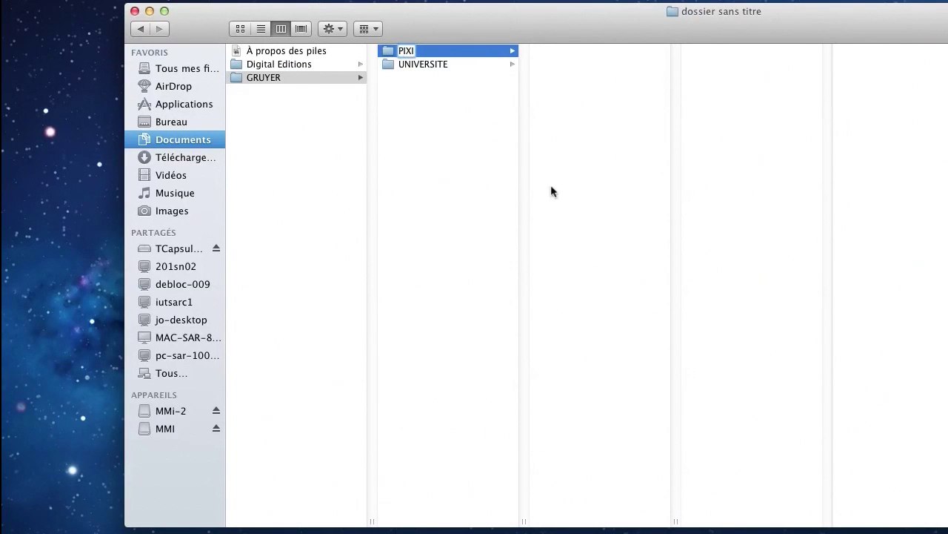
pyautogui.click(629, 171)
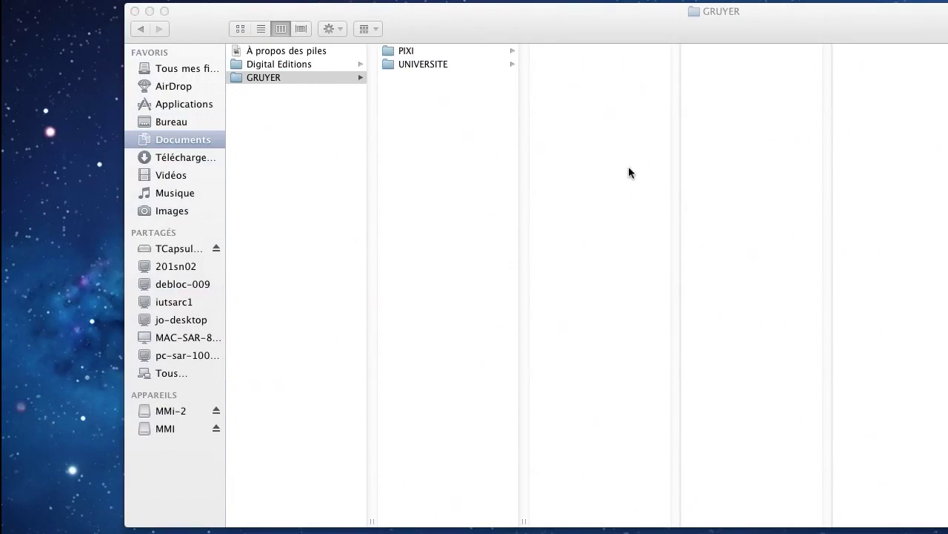
# Add a third folder named MEDIA and move it into UNIVERSITE.
pyautogui.rightClick(584, 81)
pyautogui.click(619, 90)
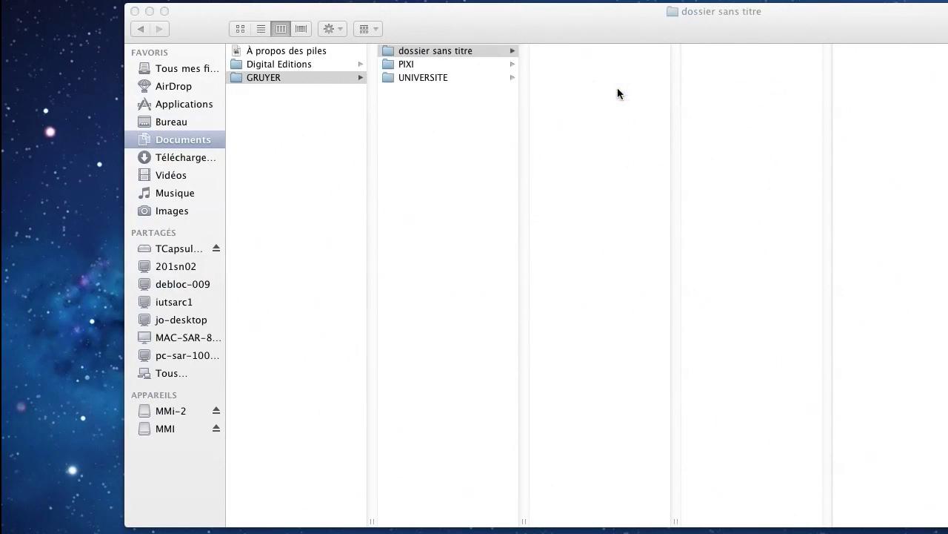
pyautogui.click(437, 51)
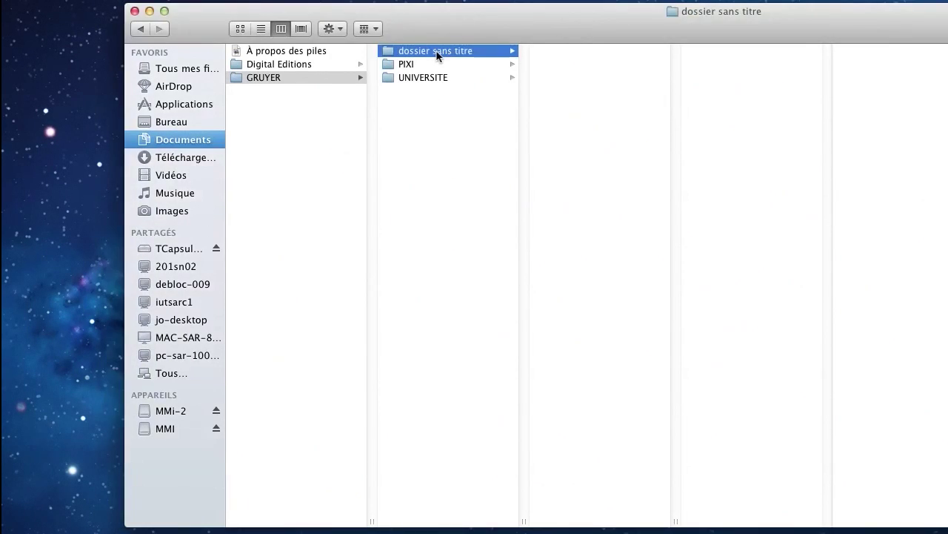
pyautogui.press('Return')
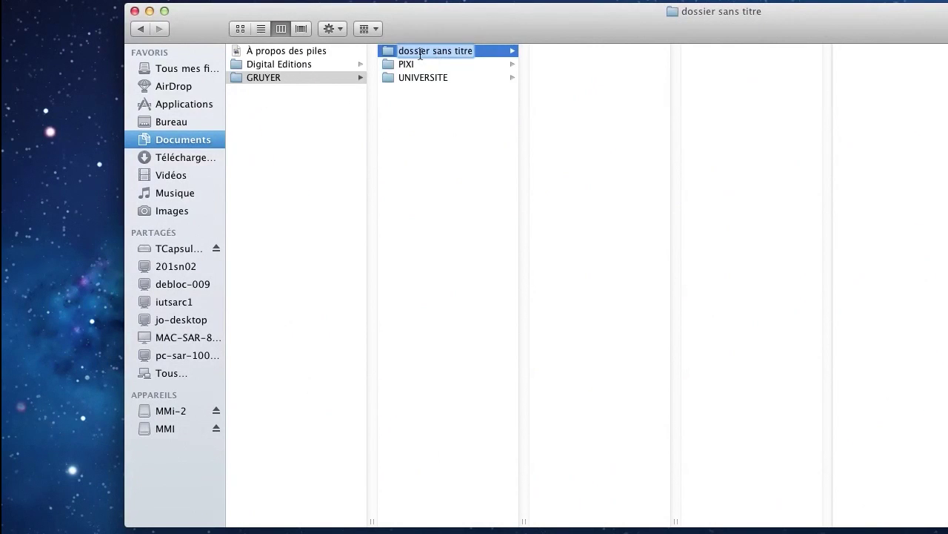
pyautogui.write('MEDIA')
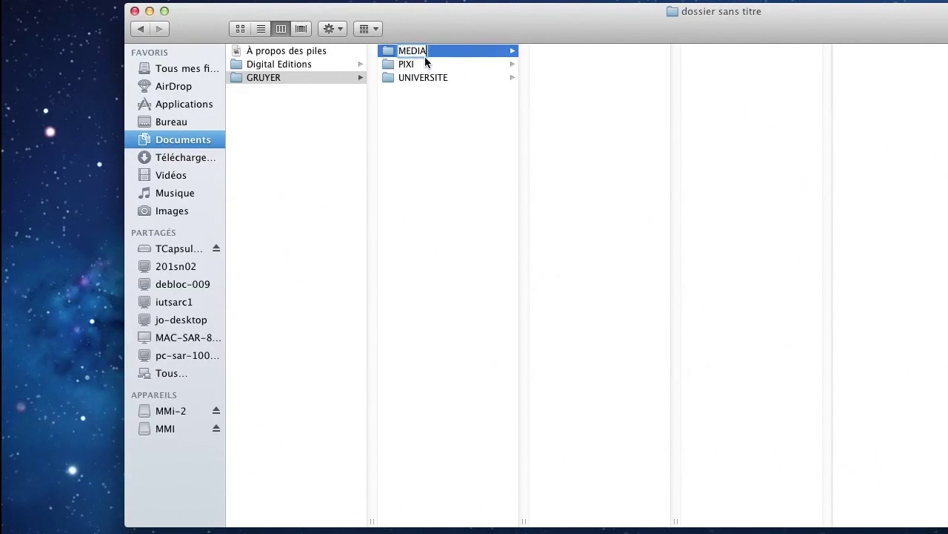
pyautogui.moveTo(400, 52); pyautogui.dragTo(414, 77)
pyautogui.click(437, 70)
pyautogui.click(582, 56)
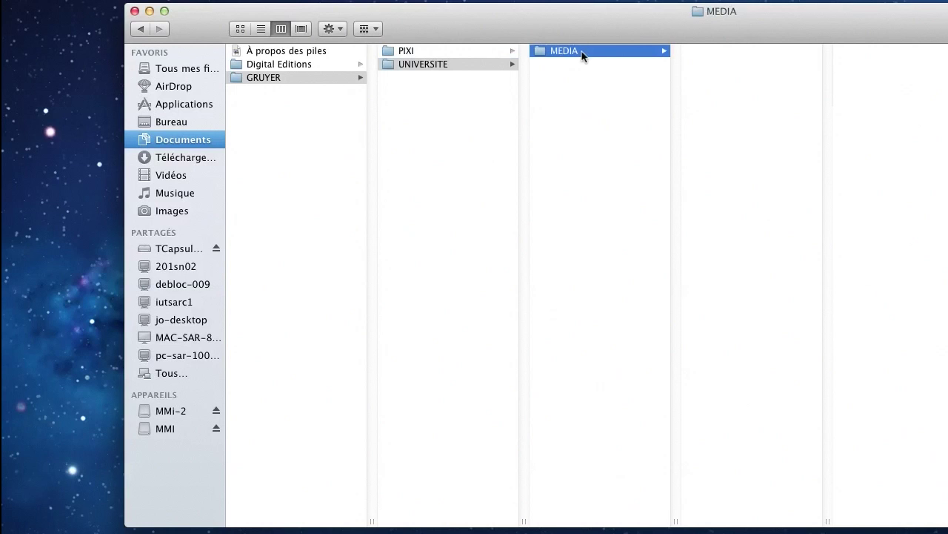
# Add three new folders to the empty MEDIA folder, naming them RUSH, IMAGES and SONS.
pyautogui.rightClick(764, 79)
pyautogui.click(809, 85)
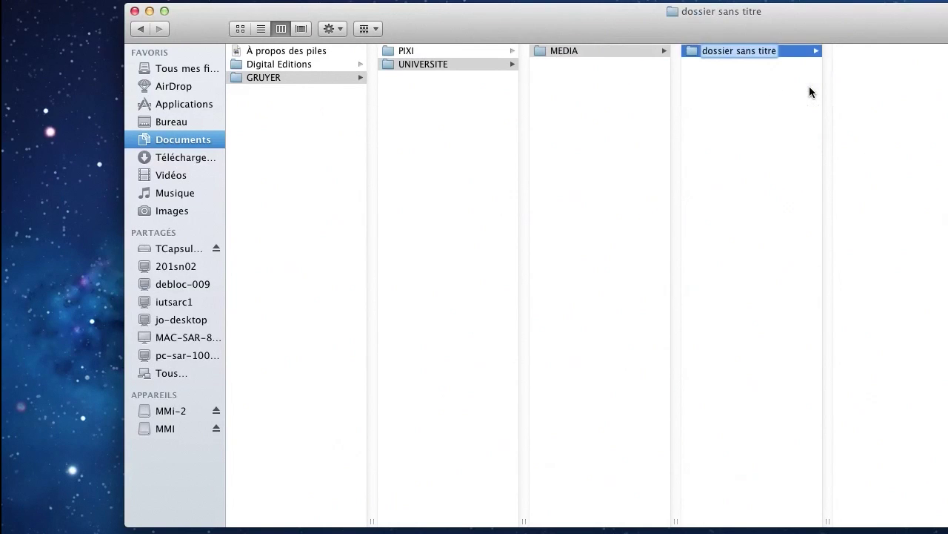
pyautogui.write('RUSH')
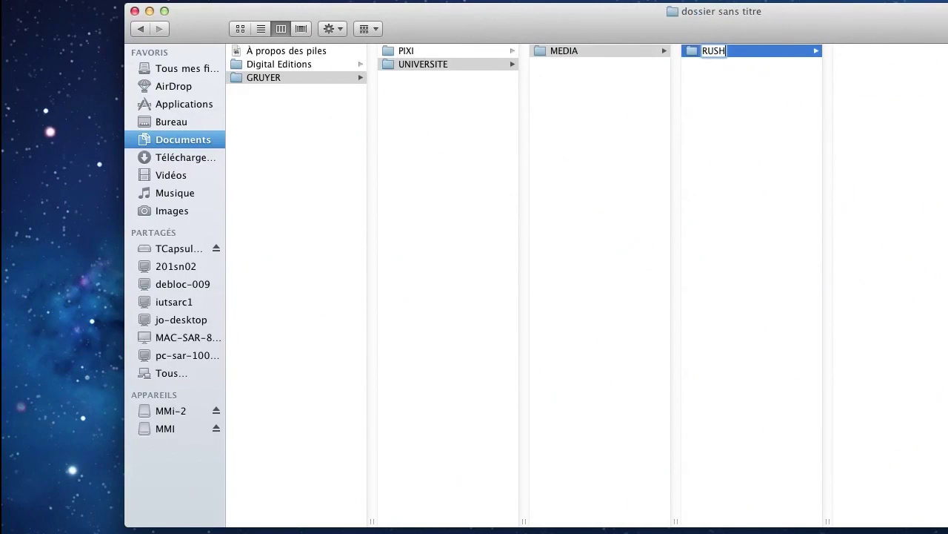
pyautogui.click(711, 121)
pyautogui.rightClick(726, 81)
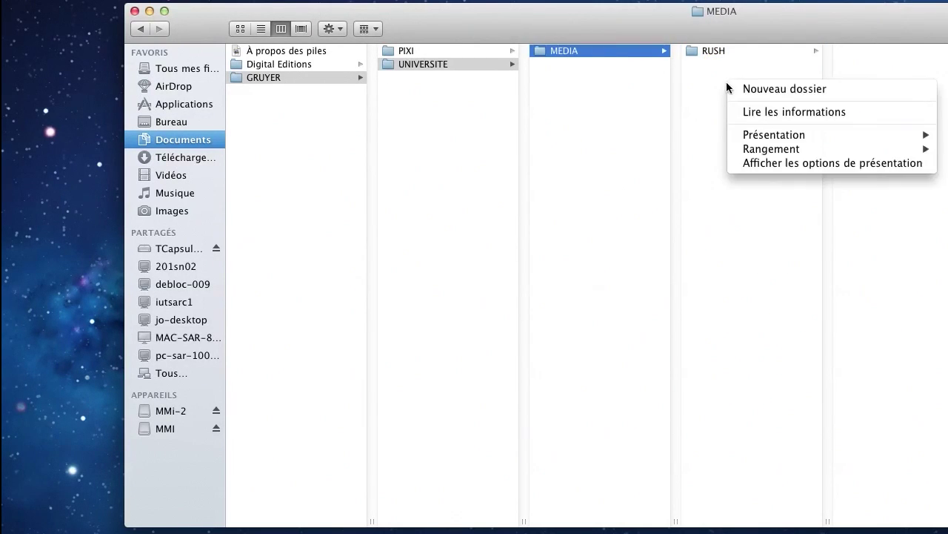
pyautogui.click(753, 96)
pyautogui.write('IMAGES')
pyautogui.click(737, 125)
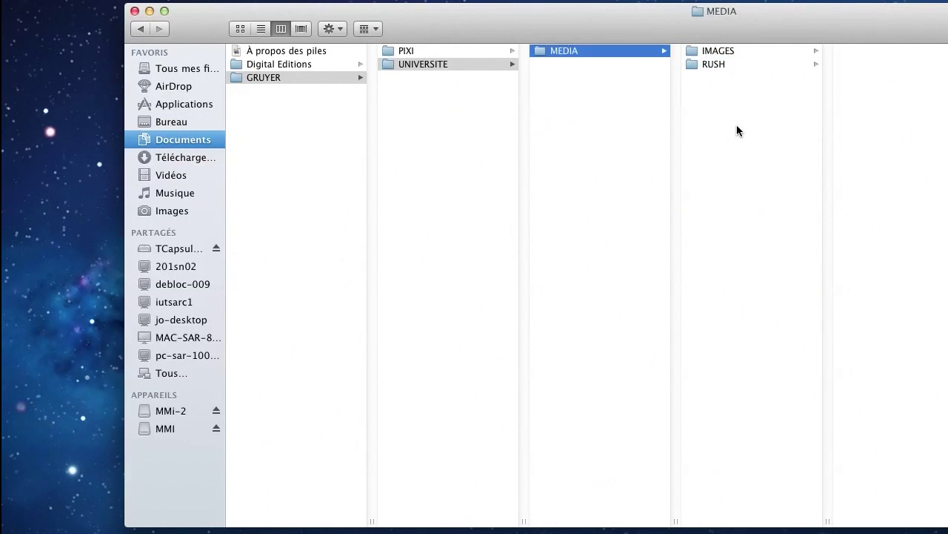
pyautogui.rightClick(737, 125)
pyautogui.click(755, 127)
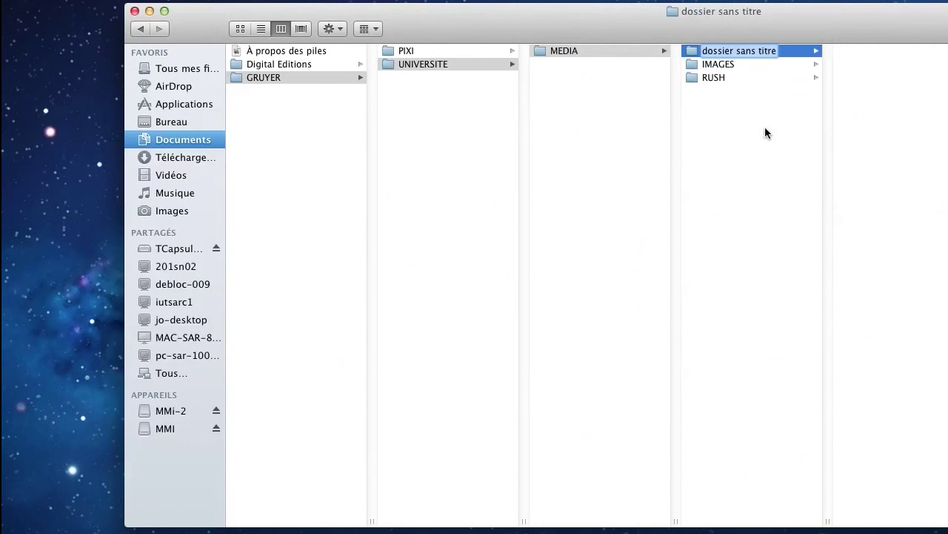
pyautogui.write('SONS')
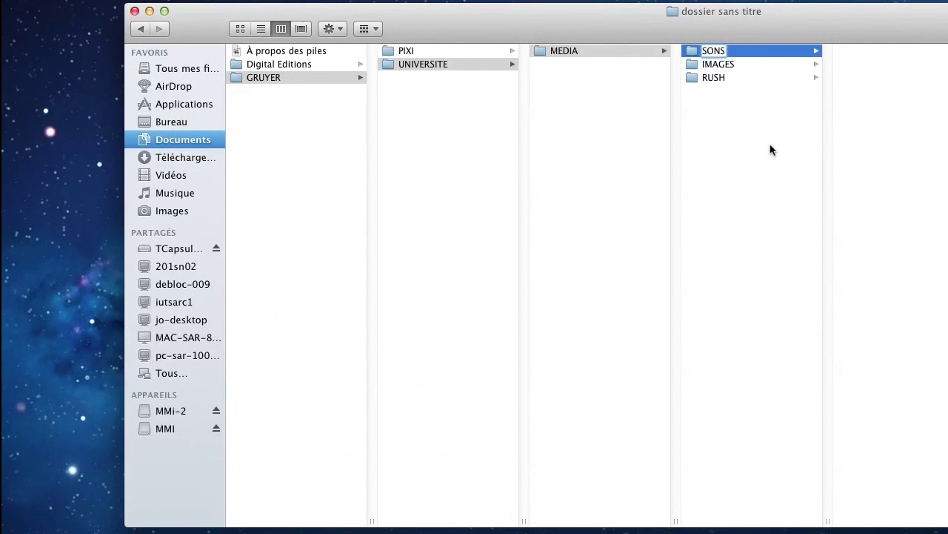
pyautogui.click(769, 129)
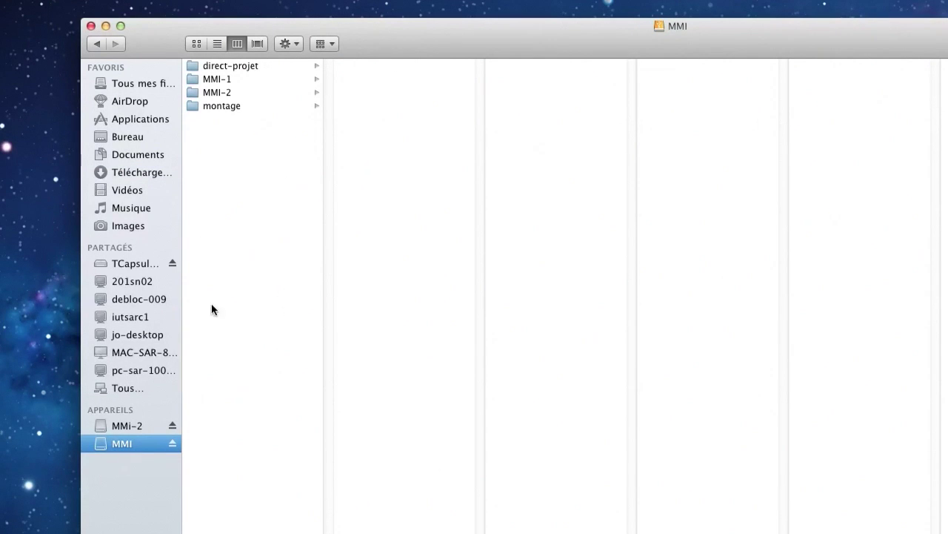
# Add a PROJET folder at the MMI drive's top level, then a MEDIA folder inside it.
pyautogui.rightClick(246, 227)
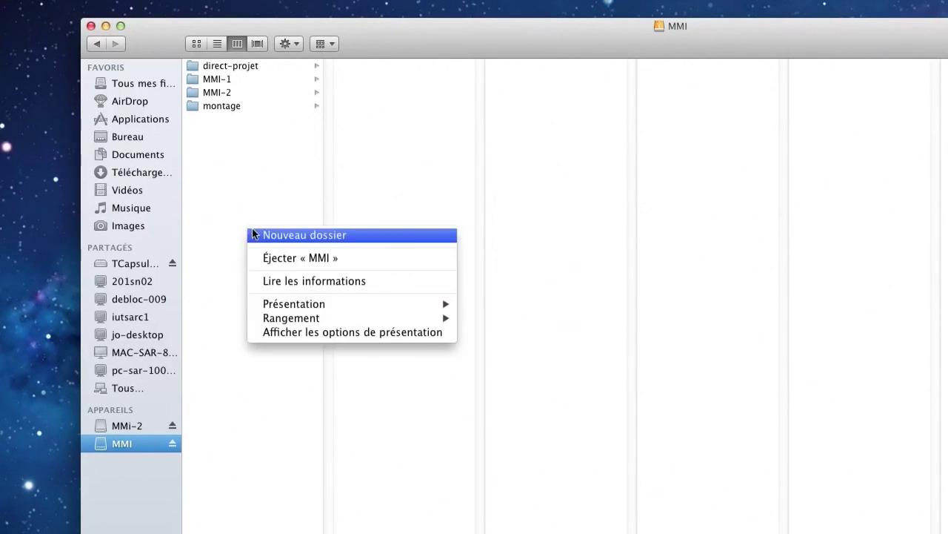
pyautogui.click(290, 229)
pyautogui.write('PROJET')
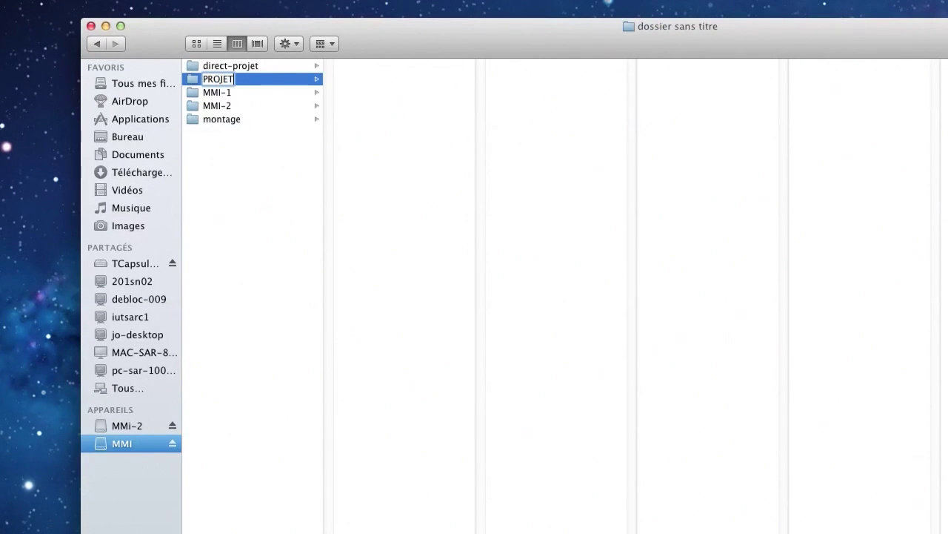
pyautogui.press('Return')
pyautogui.rightClick(400, 152)
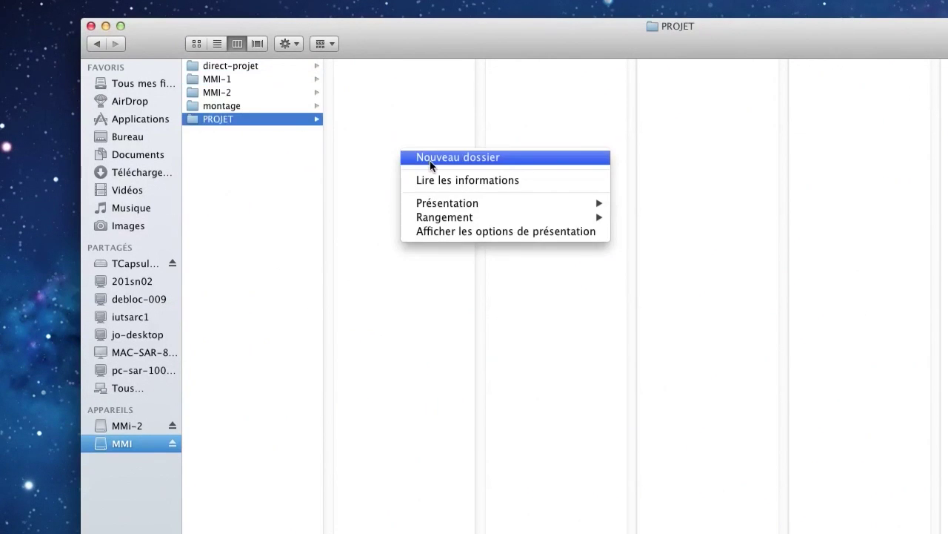
pyautogui.click(429, 160)
pyautogui.write('MEDIA')
pyautogui.click(459, 179)
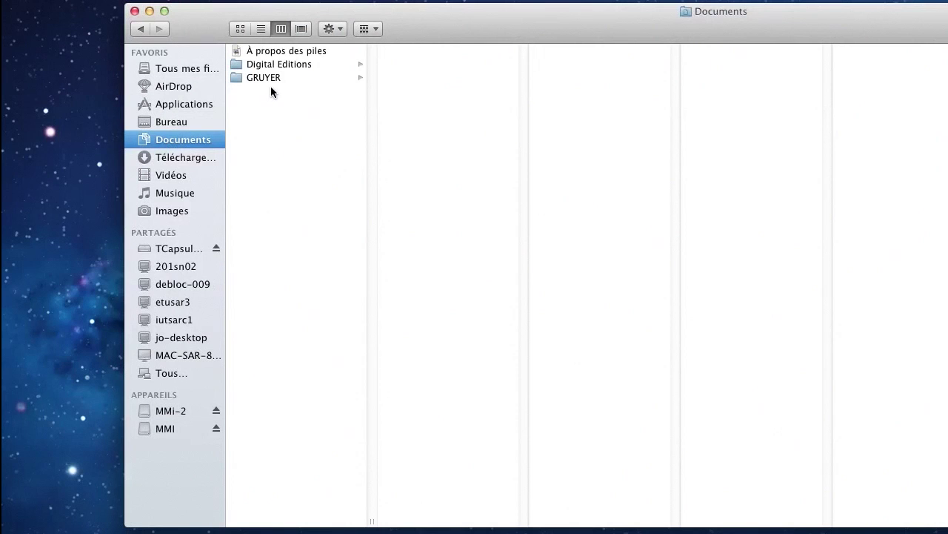
# Browse Documents down to the GRUYER UNIVERSITE > MEDIA > RUSH folder.
pyautogui.click(268, 78)
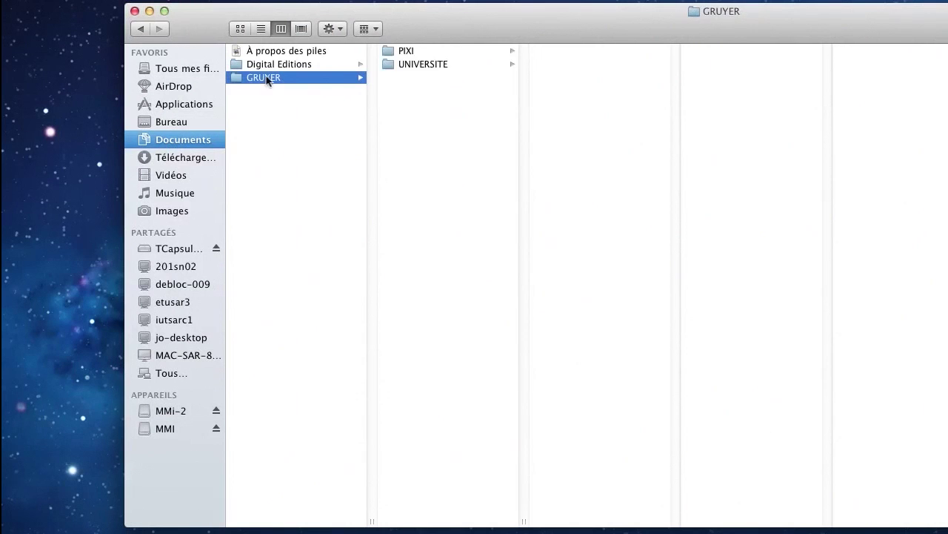
pyautogui.click(434, 66)
pyautogui.click(587, 52)
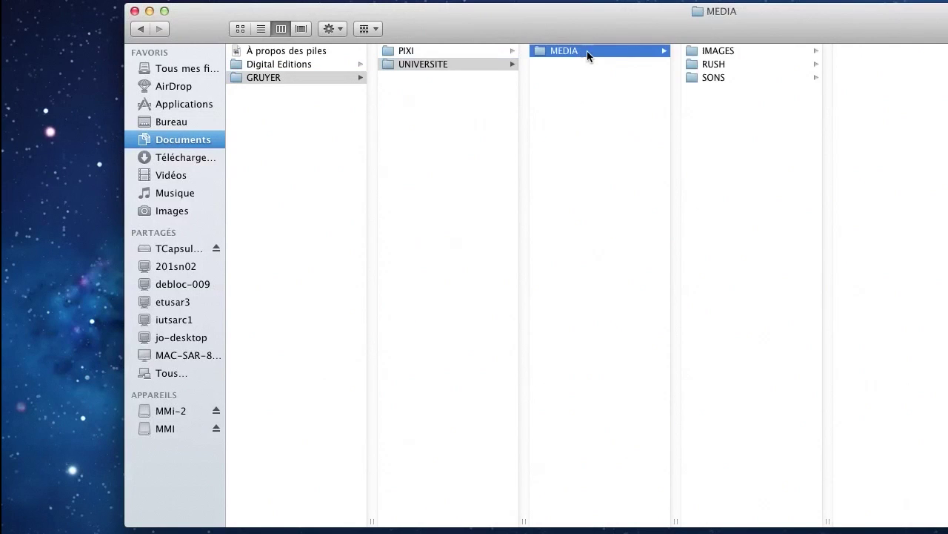
pyautogui.click(707, 65)
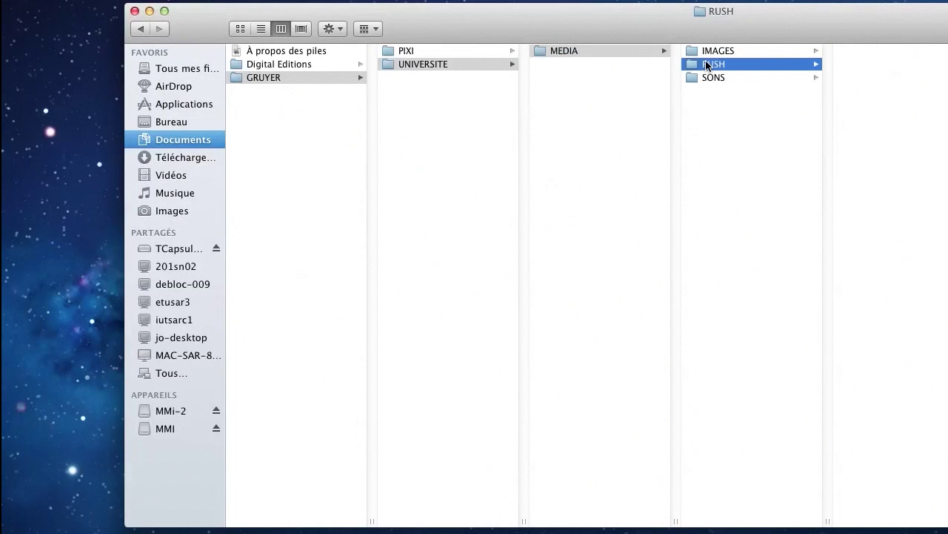
# Select and copy all MP4 clips in TCapsule-SALLE-86 > Data > MMI-1 > TP1-2.
pyautogui.click(152, 249)
pyautogui.click(246, 162)
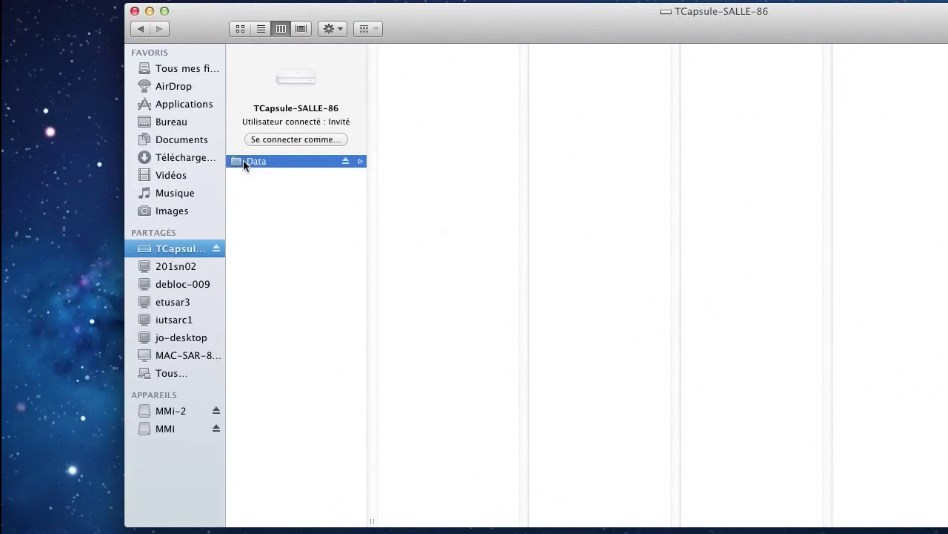
pyautogui.click(427, 132)
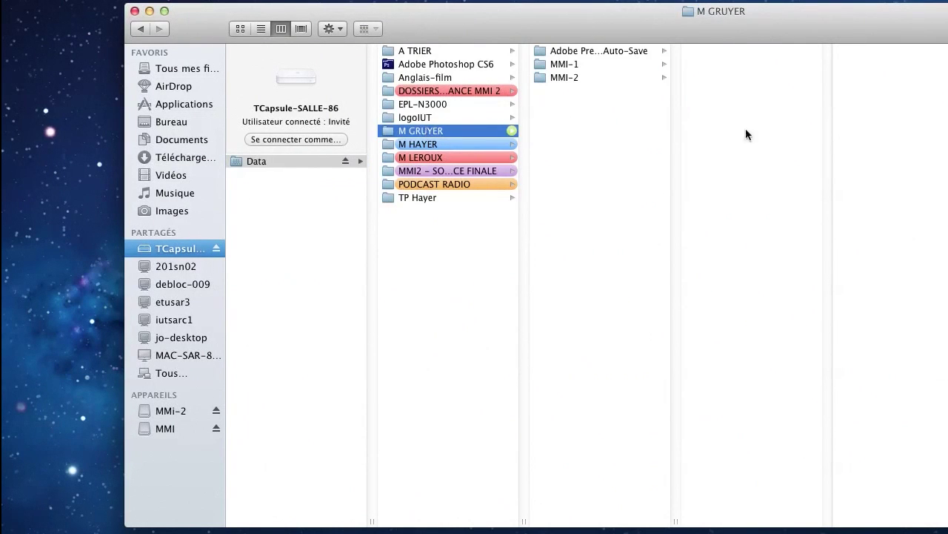
pyautogui.click(557, 66)
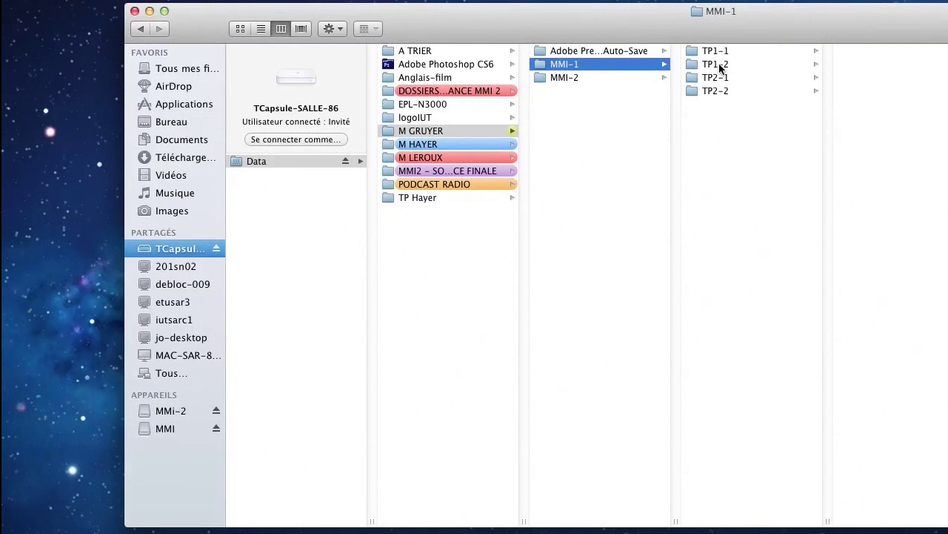
pyautogui.click(713, 65)
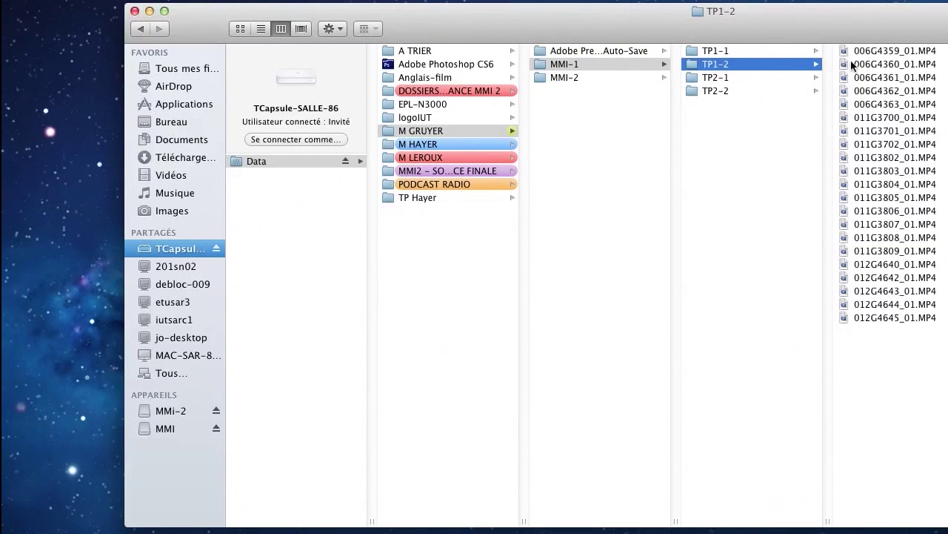
pyautogui.click(877, 52)
pyautogui.keyDown('shift'); pyautogui.click(873, 319); pyautogui.keyUp('shift')
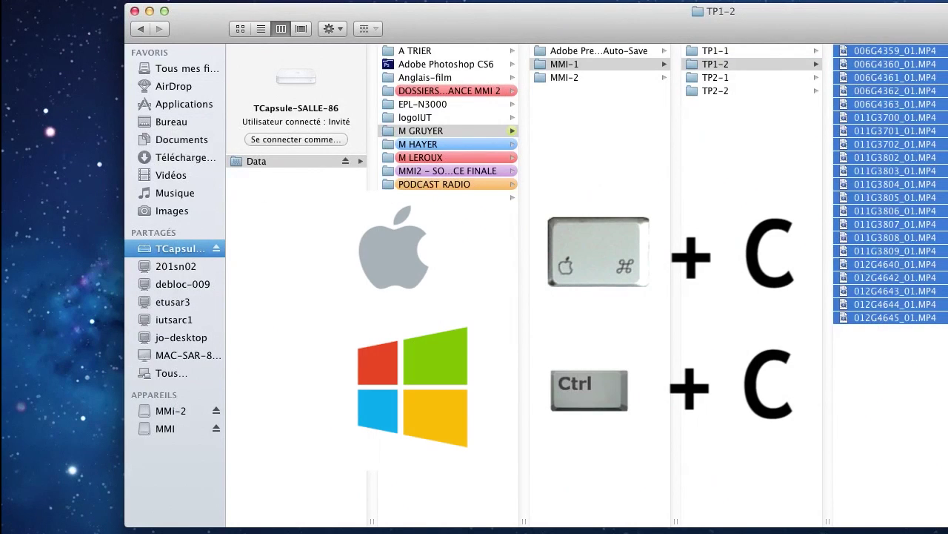
# Return to the empty RUSH folder under UNIVERSITE > MEDIA to paste there.
pyautogui.click(171, 141)
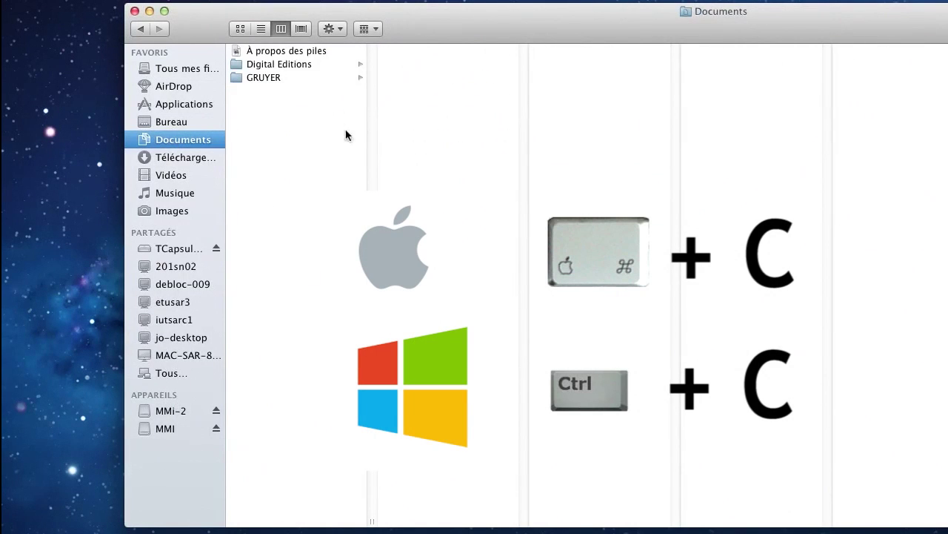
pyautogui.click(269, 78)
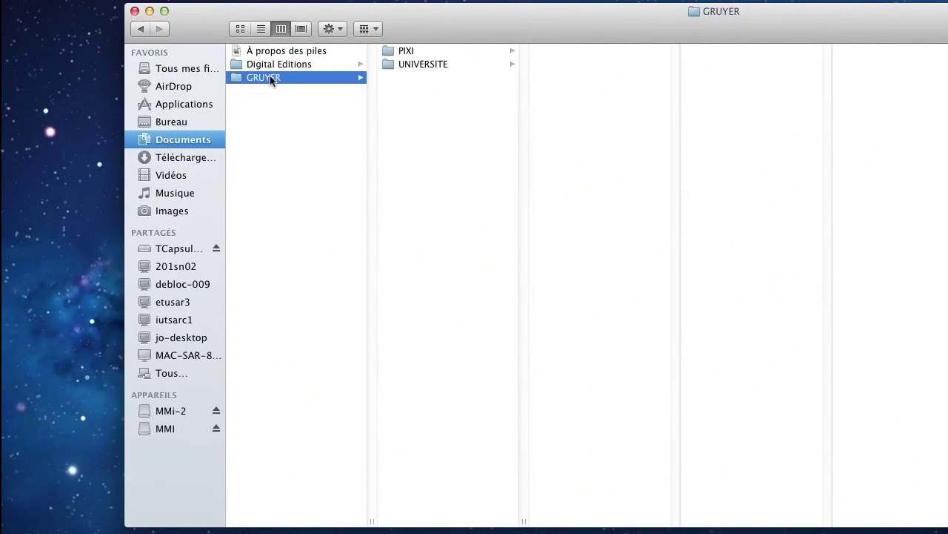
pyautogui.click(398, 65)
pyautogui.click(586, 52)
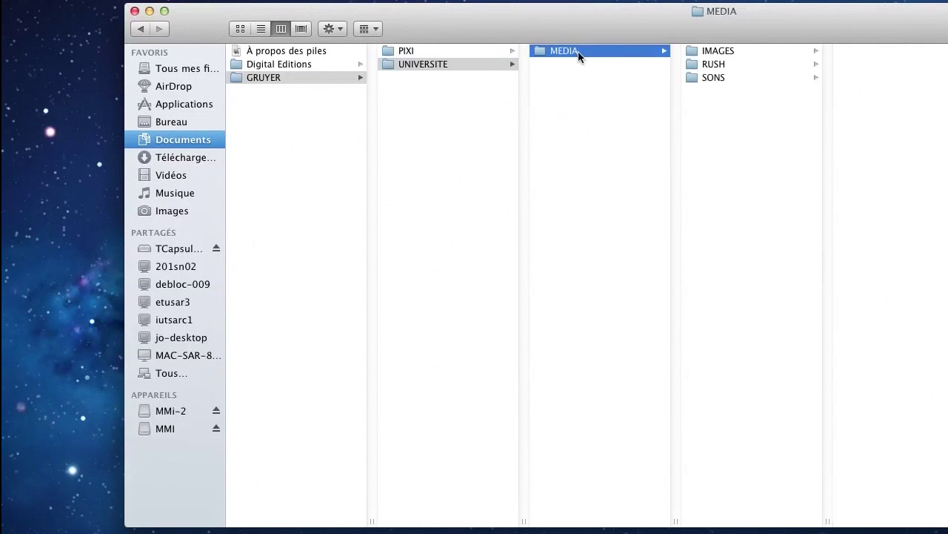
pyautogui.click(694, 69)
pyautogui.rightClick(905, 84)
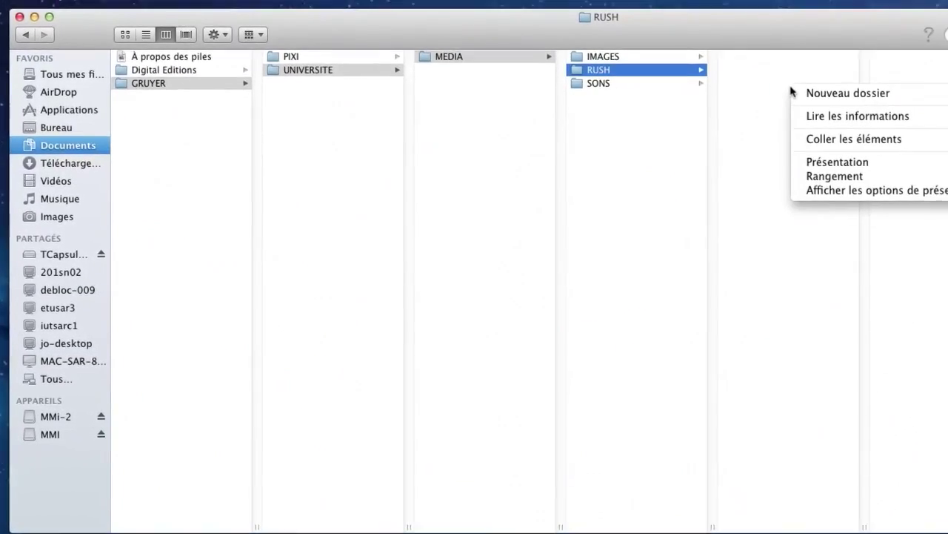
# Paste the MP4 clips into RUSH, then select Adobe Premiere Pro CS6 in Applications.
pyautogui.click(834, 143)
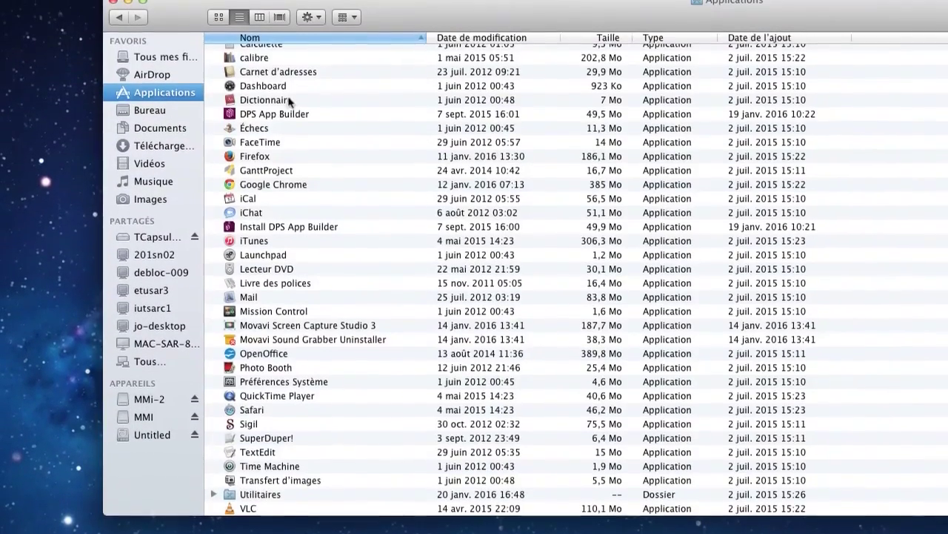
pyautogui.scroll(10, 445, 274)
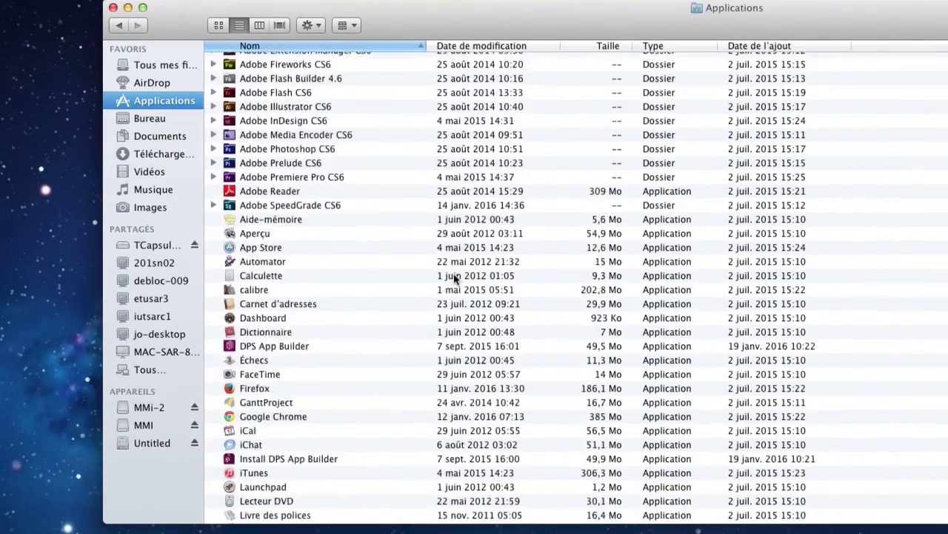
pyautogui.click(224, 315)
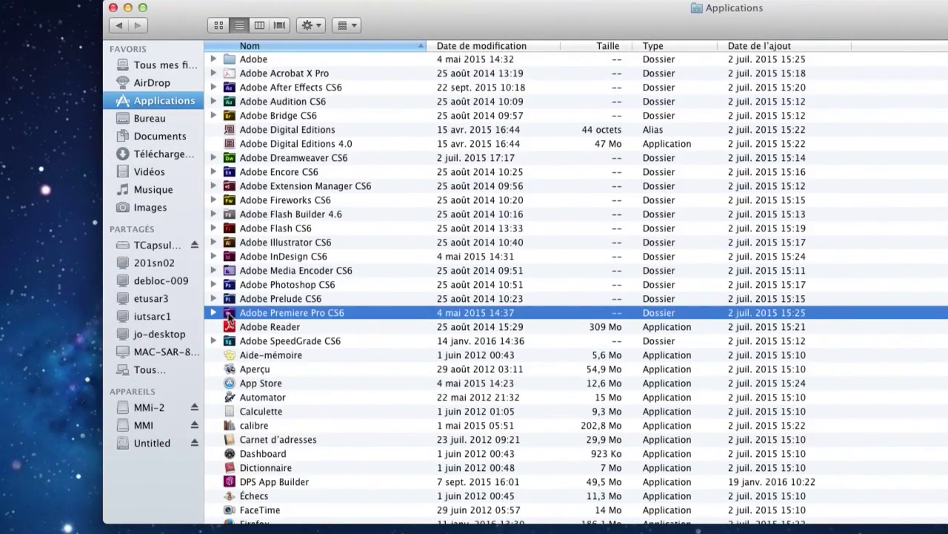
pyautogui.click(213, 312)
pyautogui.click(245, 327)
# Launch Premiere Pro CS6 and start a New Project named GRUYER-UNIVERSITE.
pyautogui.doubleClick(245, 327)
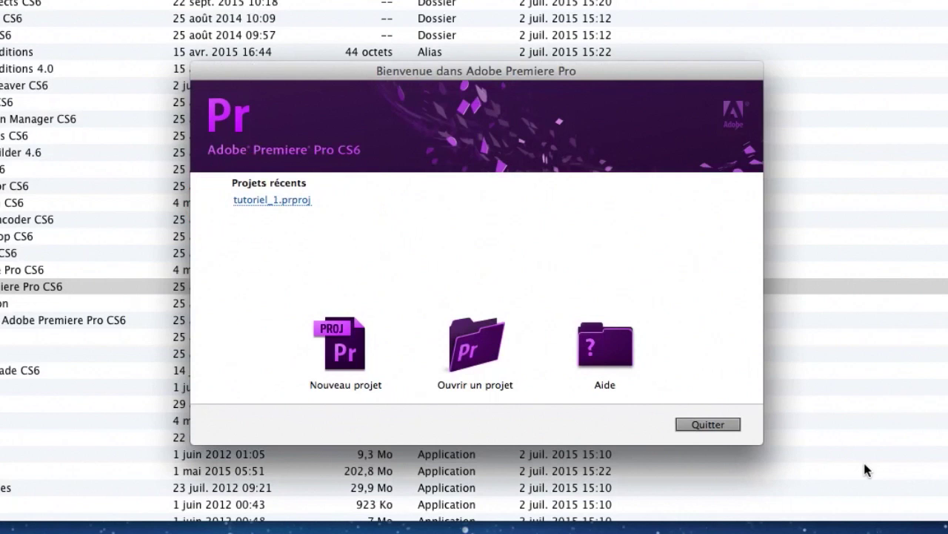
pyautogui.click(351, 357)
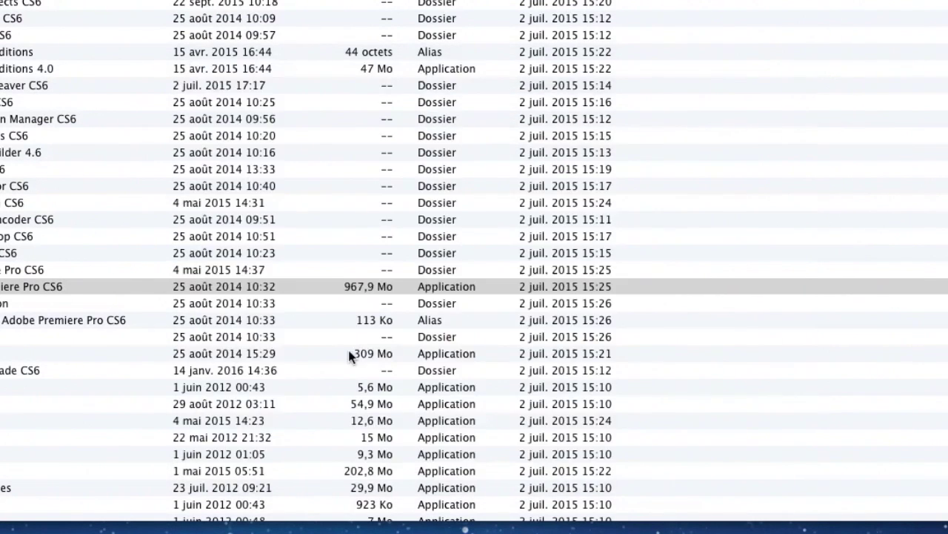
pyautogui.write('GRUYER')
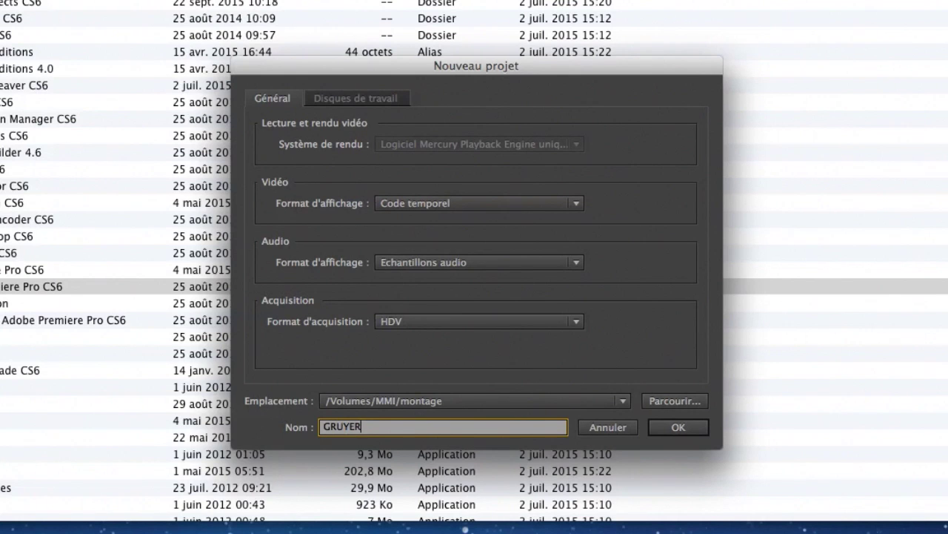
pyautogui.write('-UNIVERSITE')
# Choose Documents > GRUYER > UNIVERSITE as the project's location folder.
pyautogui.click(680, 402)
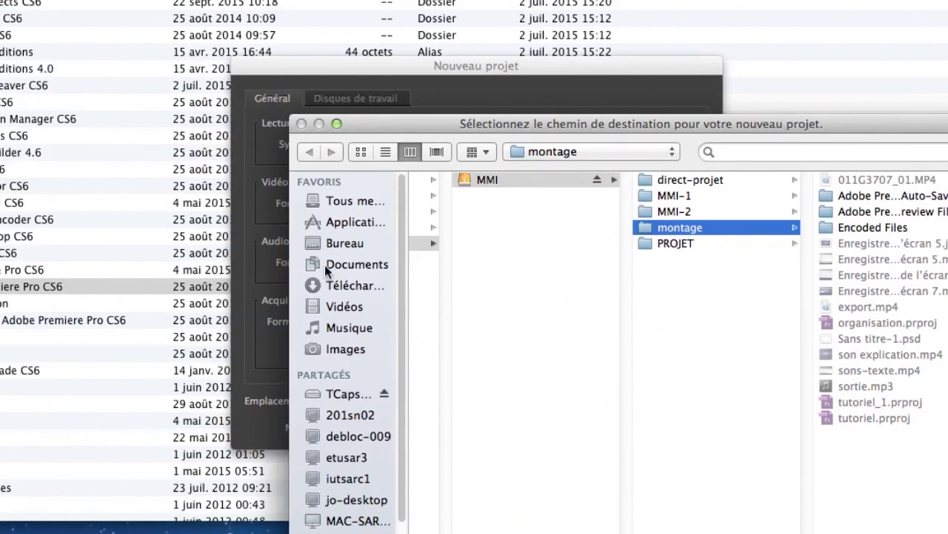
pyautogui.click(328, 264)
pyautogui.click(498, 227)
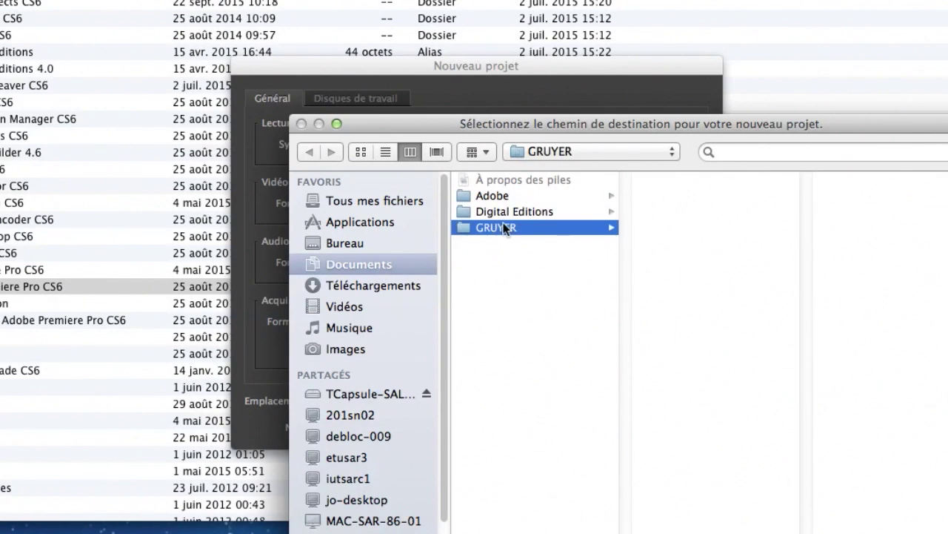
pyautogui.click(678, 196)
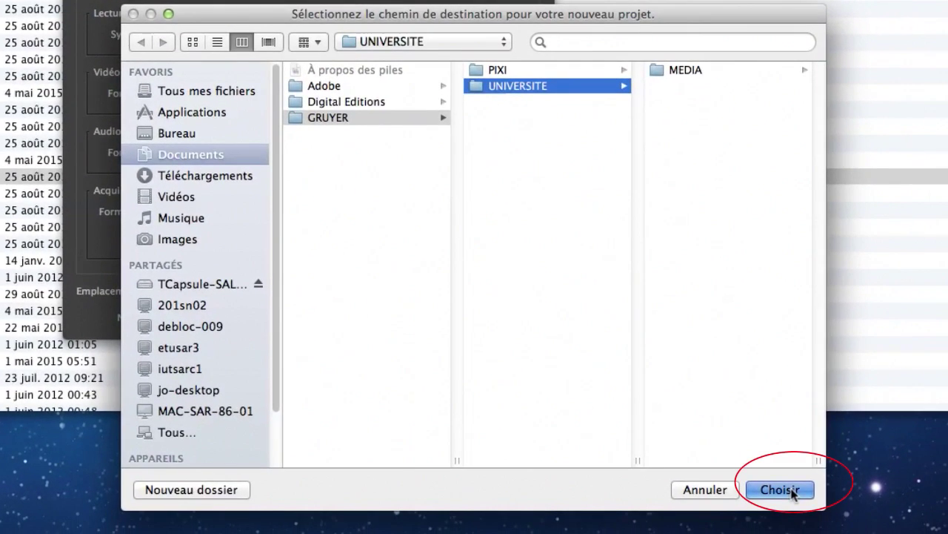
pyautogui.click(791, 491)
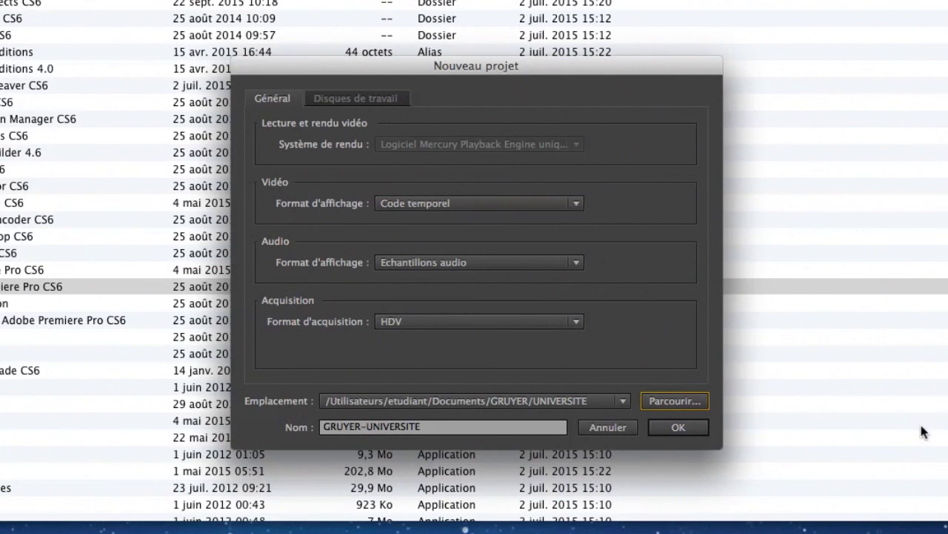
# Keep HDV capture, set all four scratch disks to Identique au projet, and create the project.
pyautogui.click(557, 322)
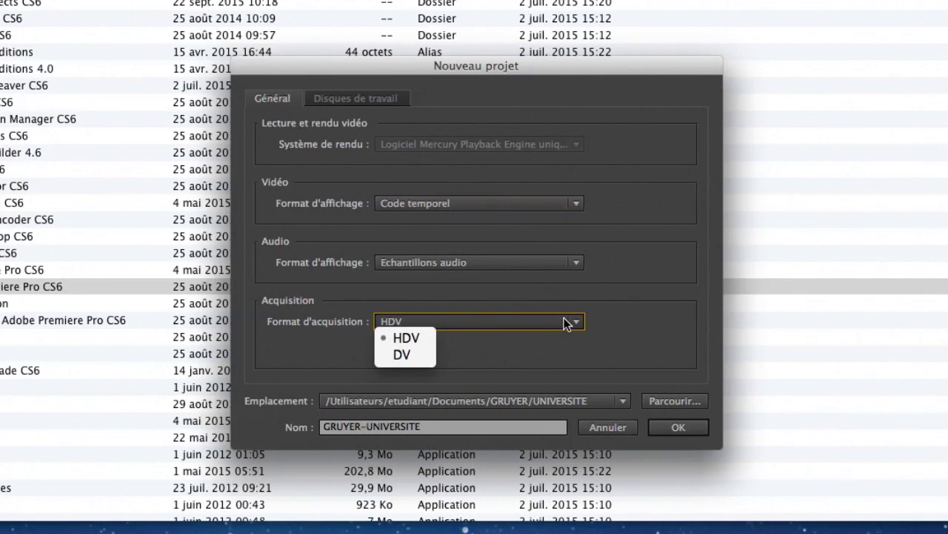
pyautogui.click(567, 322)
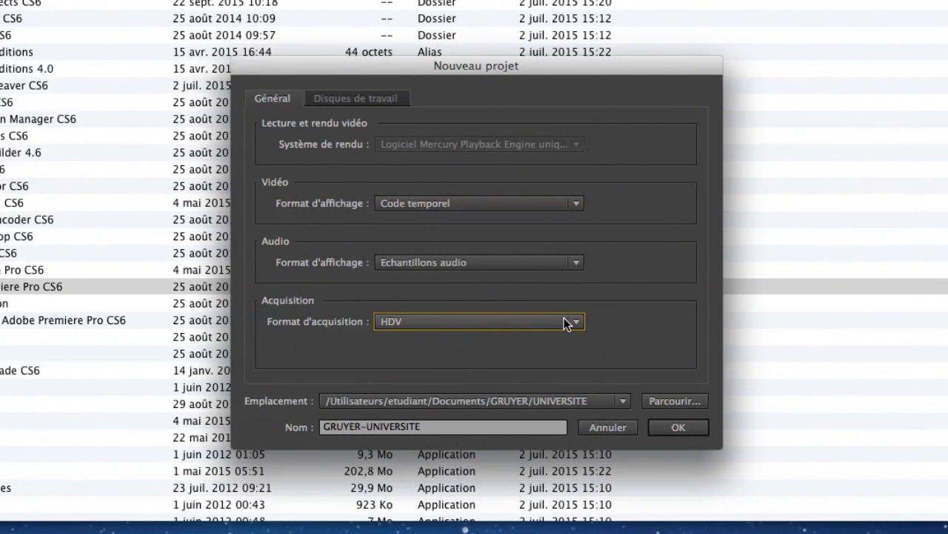
pyautogui.click(374, 99)
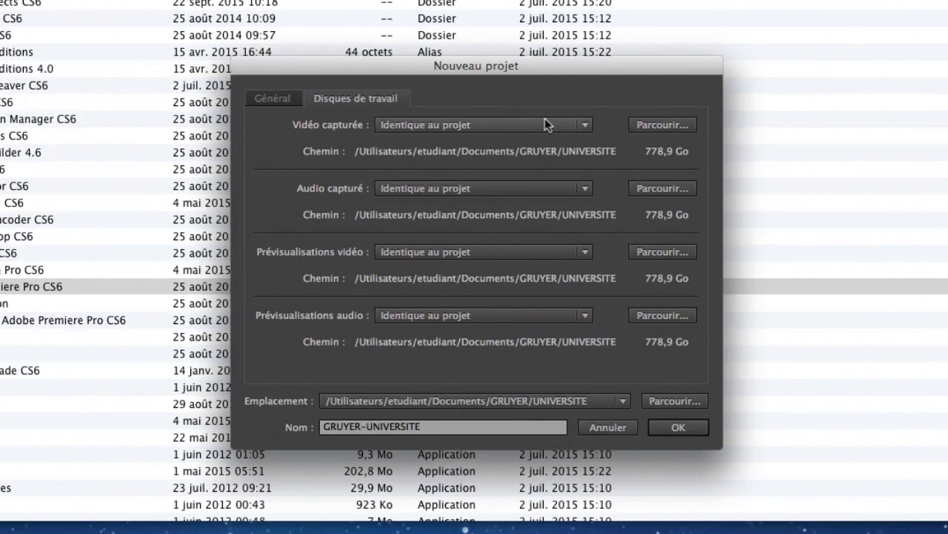
pyautogui.click(577, 126)
pyautogui.click(505, 159)
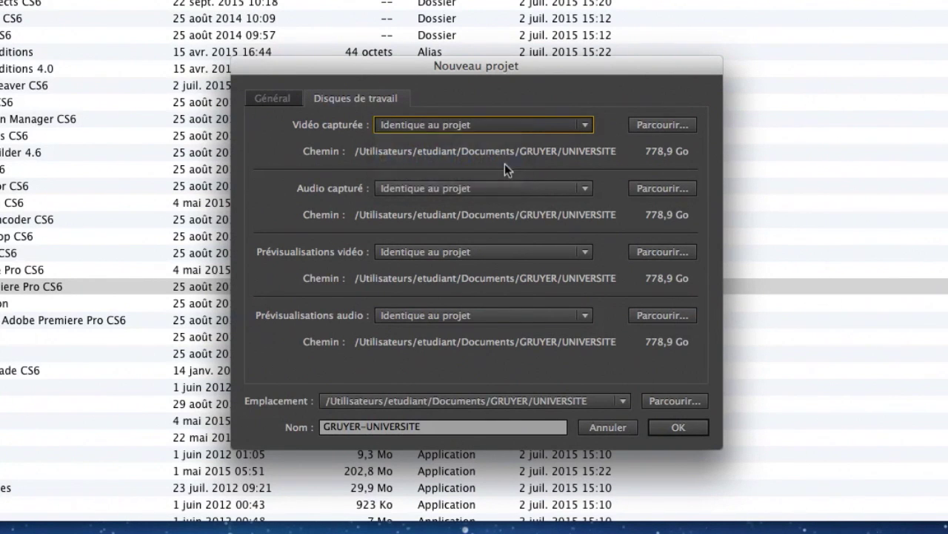
pyautogui.click(531, 190)
pyautogui.click(491, 220)
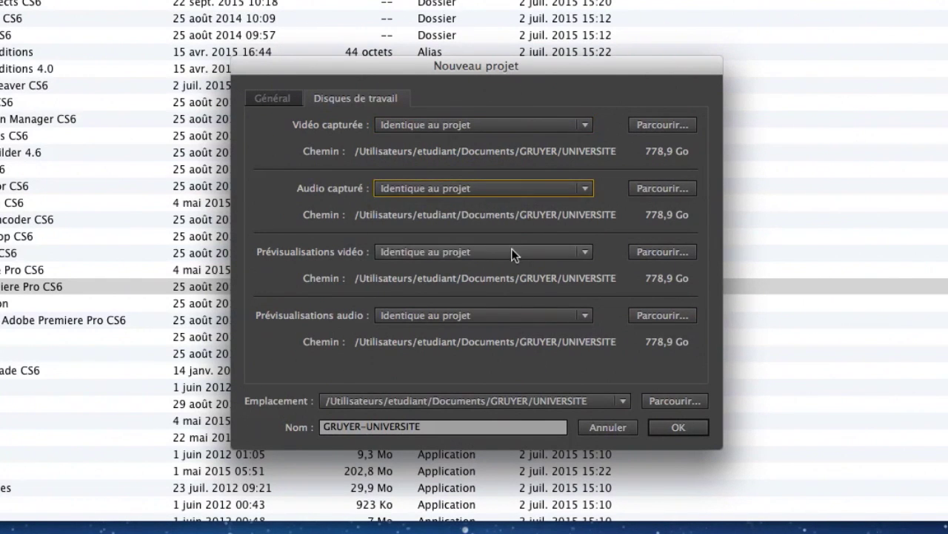
pyautogui.click(511, 250)
pyautogui.click(490, 287)
pyautogui.click(514, 315)
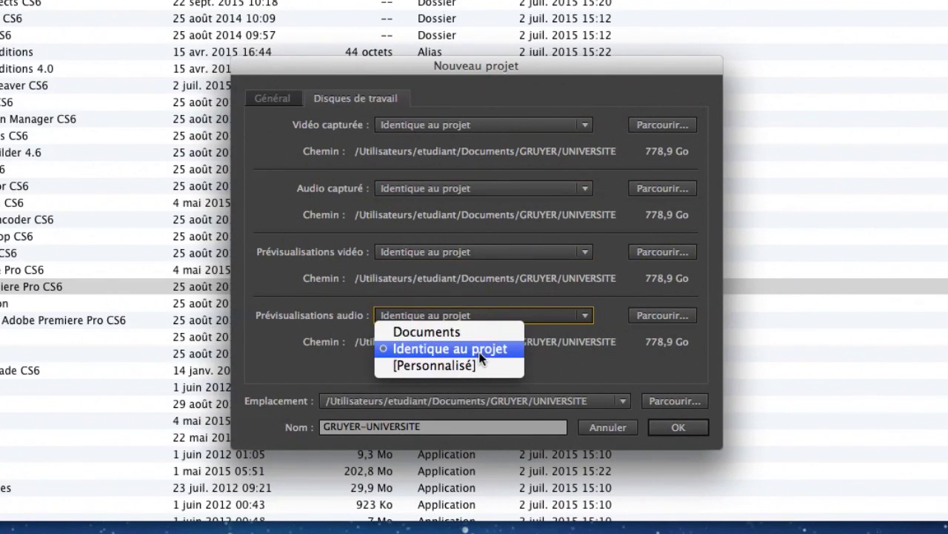
pyautogui.click(480, 350)
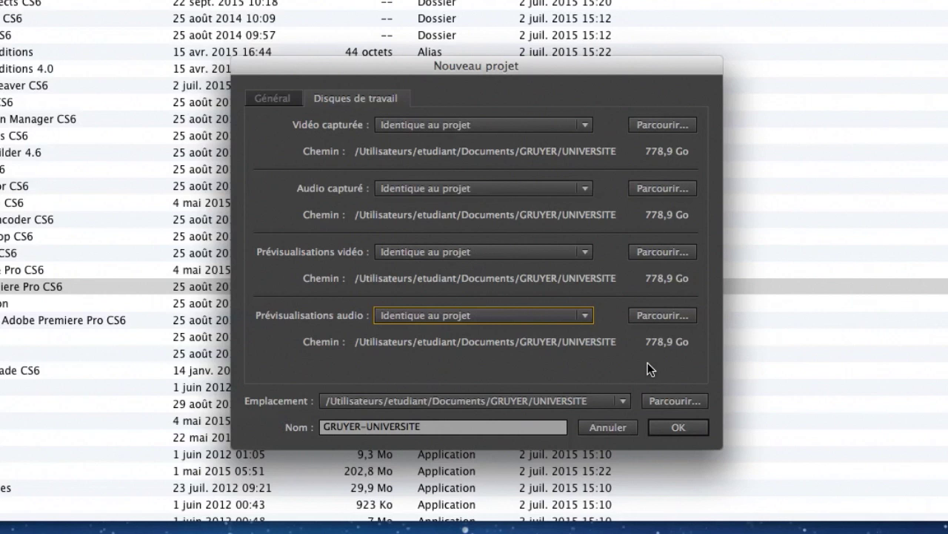
pyautogui.click(675, 428)
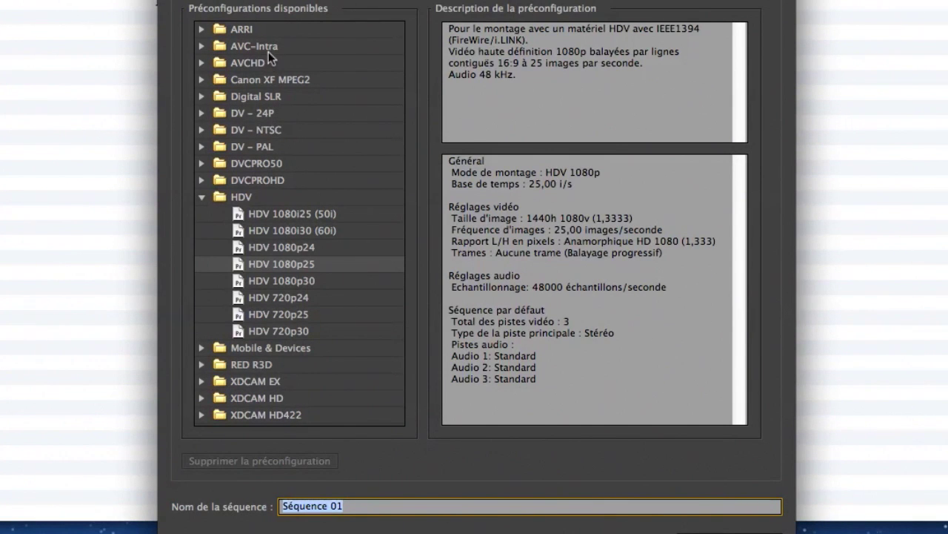
# Compare the AVC-Intra, AVCHD, XDCAM EX and HDV presets, settling on HDV 1080p25.
pyautogui.click(268, 49)
pyautogui.click(264, 63)
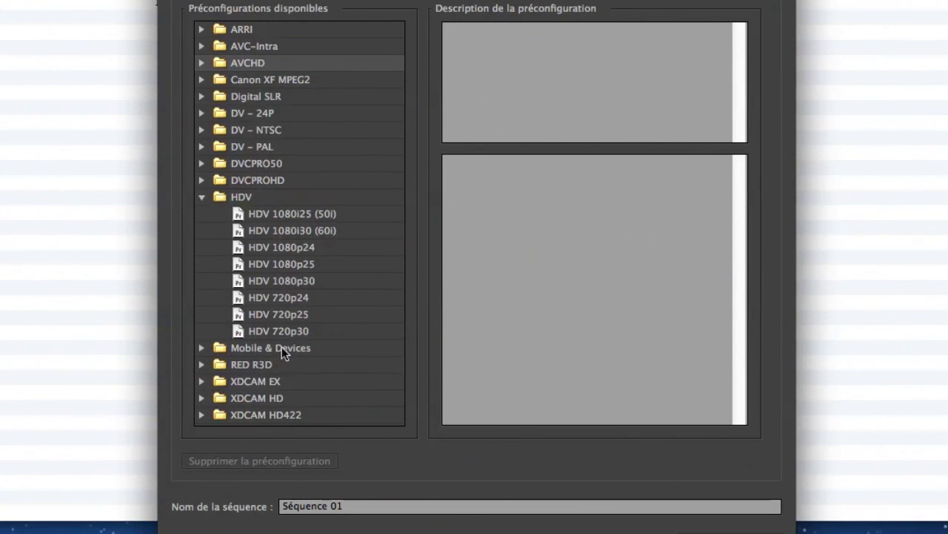
pyautogui.click(261, 382)
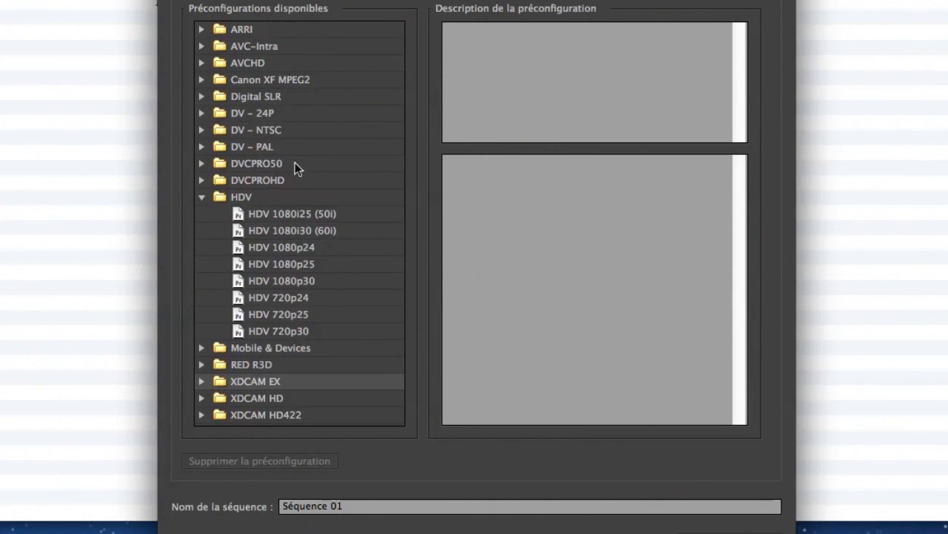
pyautogui.click(305, 269)
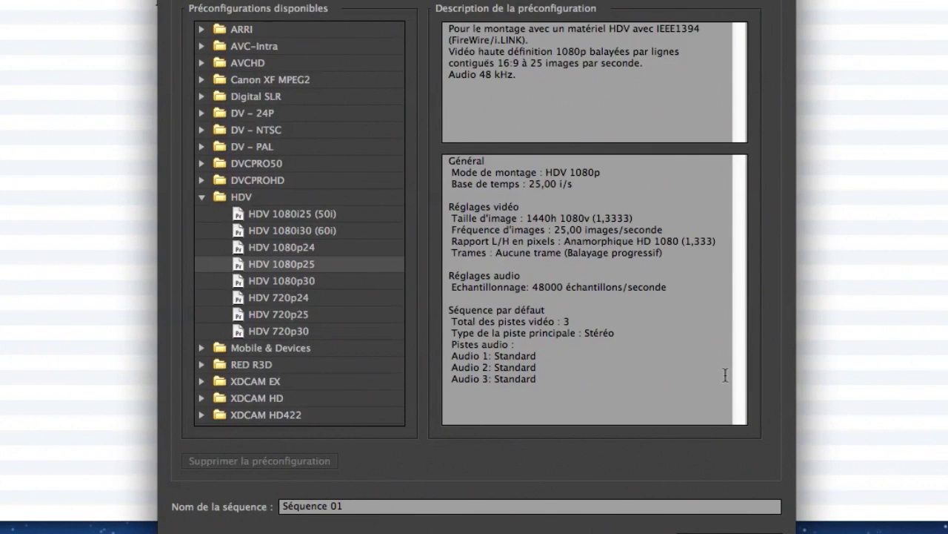
pyautogui.click(298, 213)
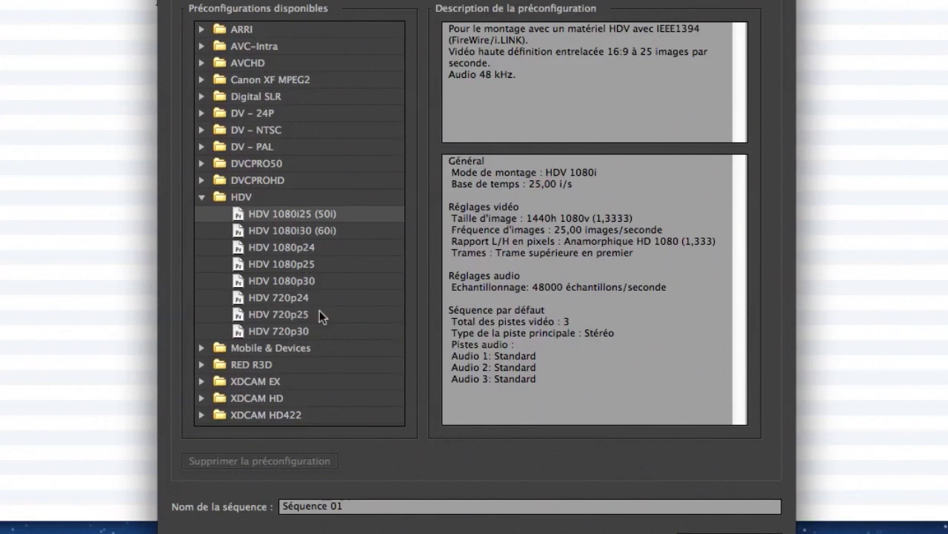
pyautogui.click(281, 316)
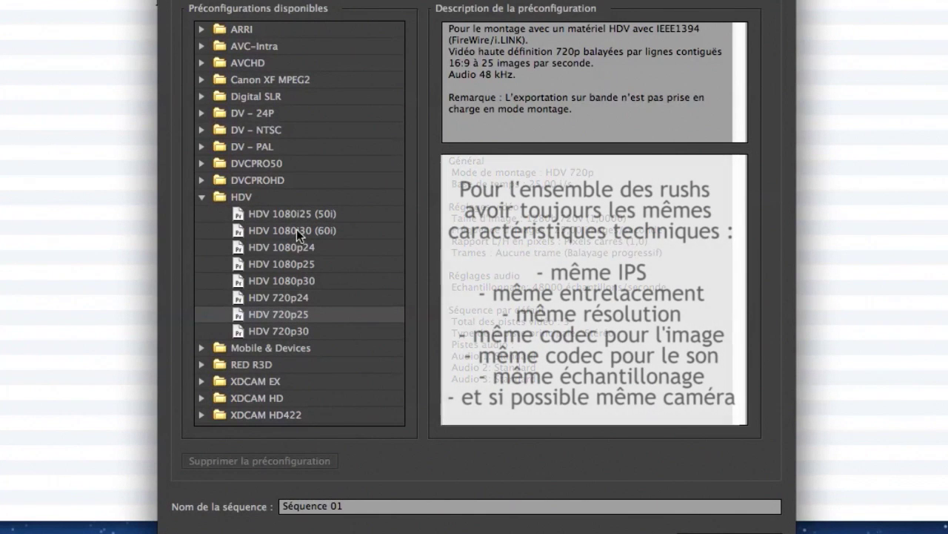
pyautogui.click(316, 265)
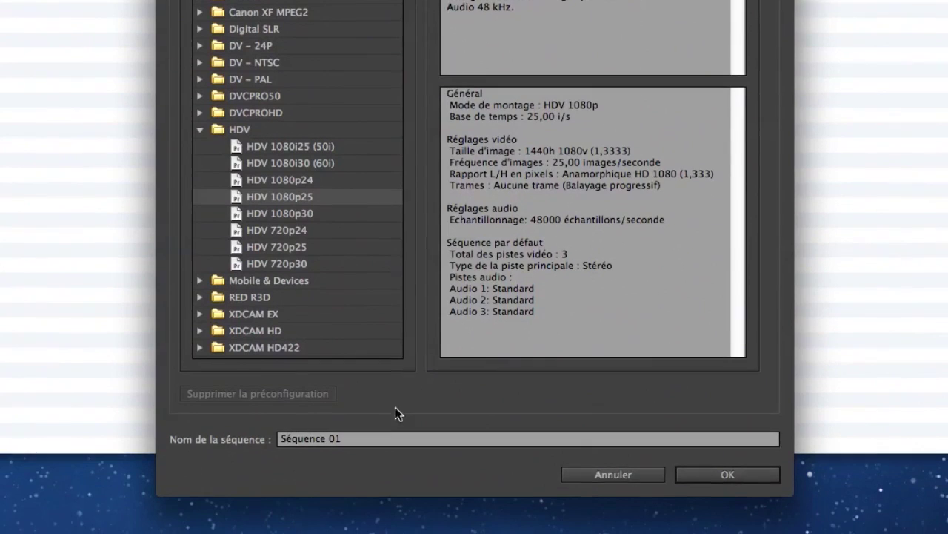
# Name the sequence GRUYER-UNIVERSITE and create it.
pyautogui.moveTo(374, 428); pyautogui.dragTo(245, 440)
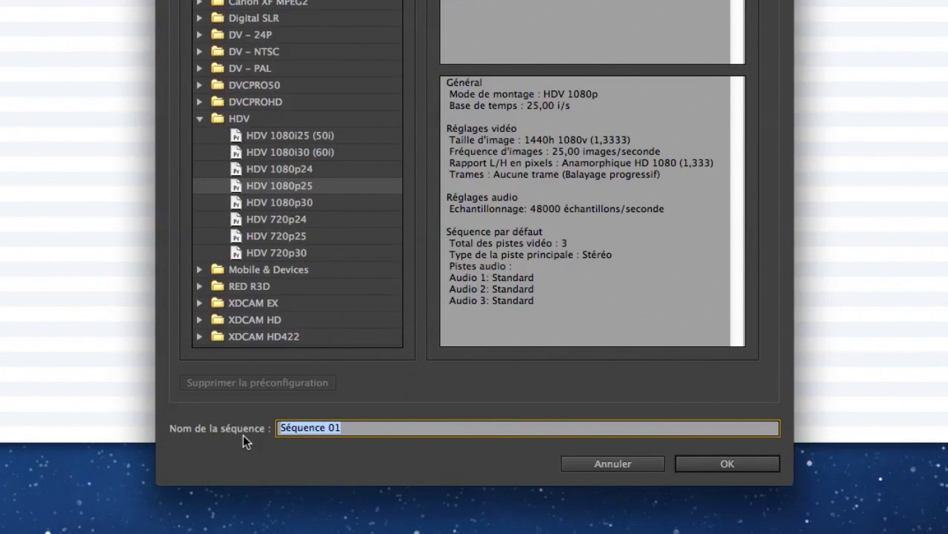
pyautogui.write('GRUYER-UNIVERSITE')
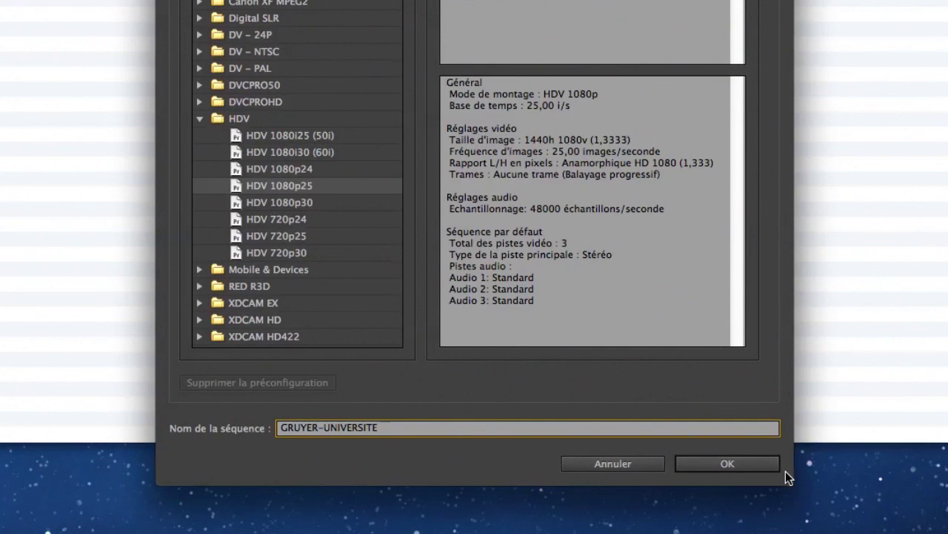
pyautogui.click(758, 464)
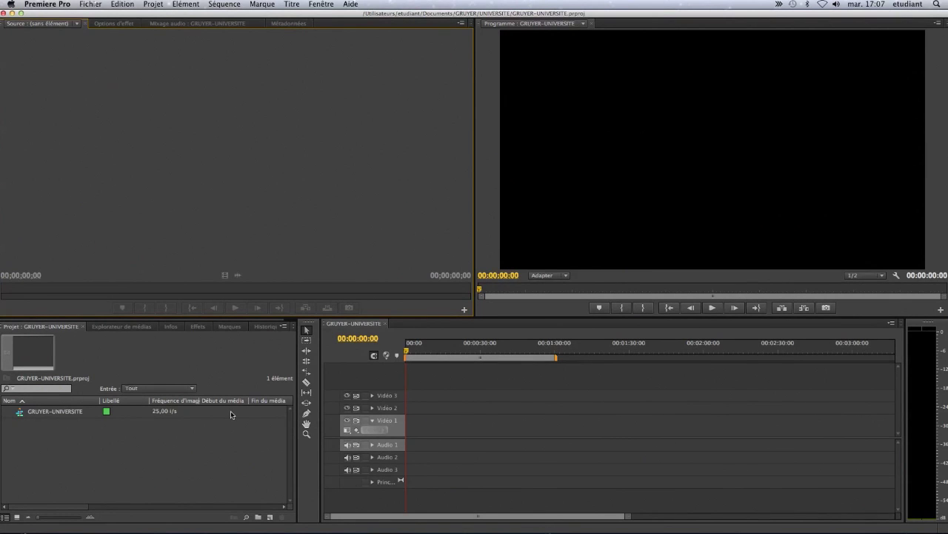
# Activate the Project, Source, Timeline, Program and audio meter panels, then select the GRUYER-UNIVERSITE sequence.
pyautogui.click(237, 437)
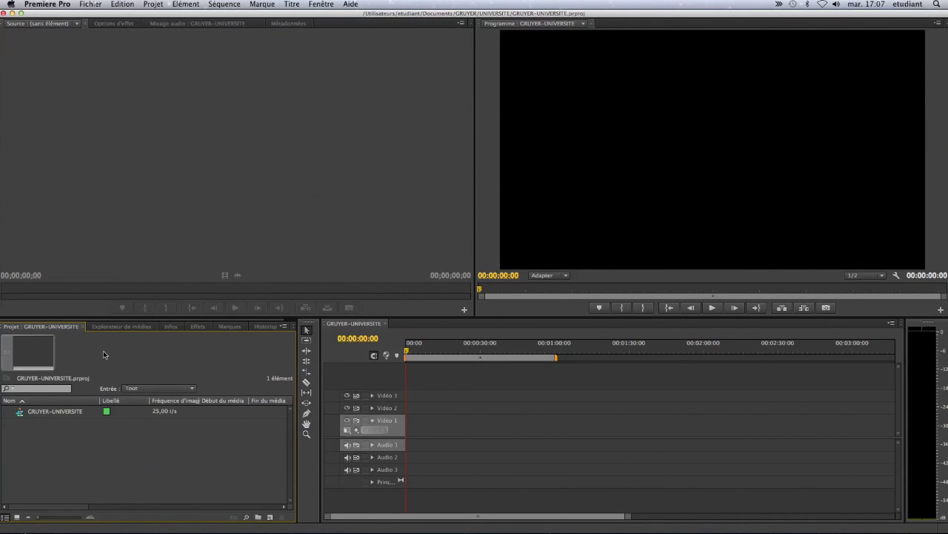
pyautogui.click(265, 106)
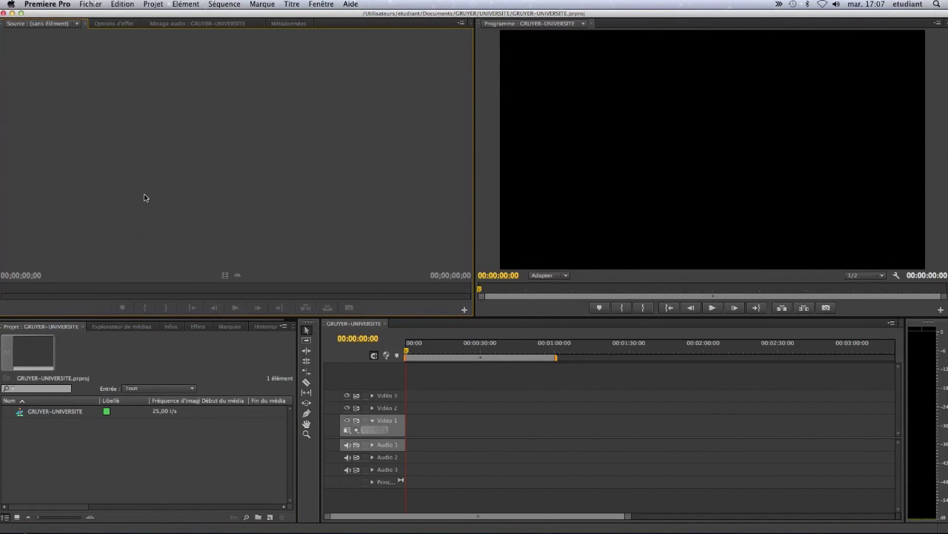
pyautogui.click(517, 400)
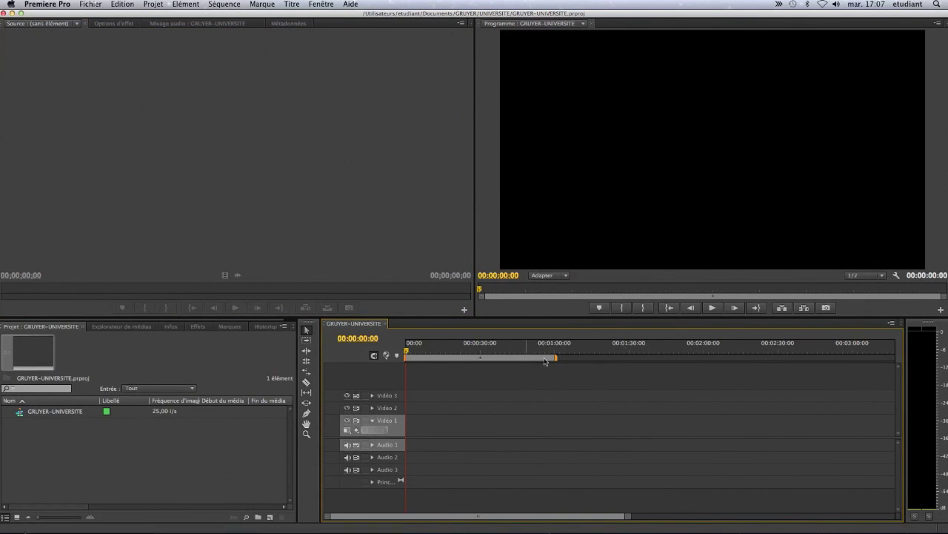
pyautogui.click(681, 82)
pyautogui.click(936, 350)
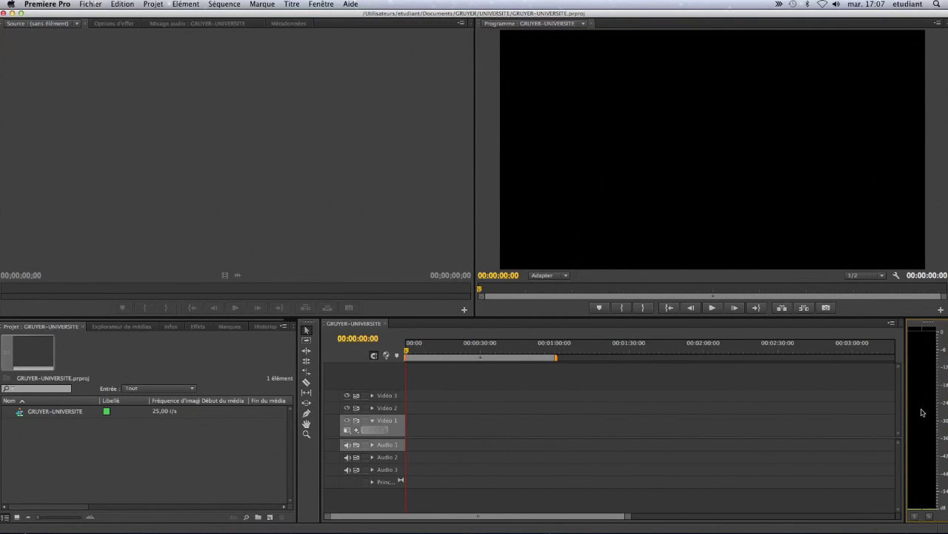
pyautogui.click(122, 454)
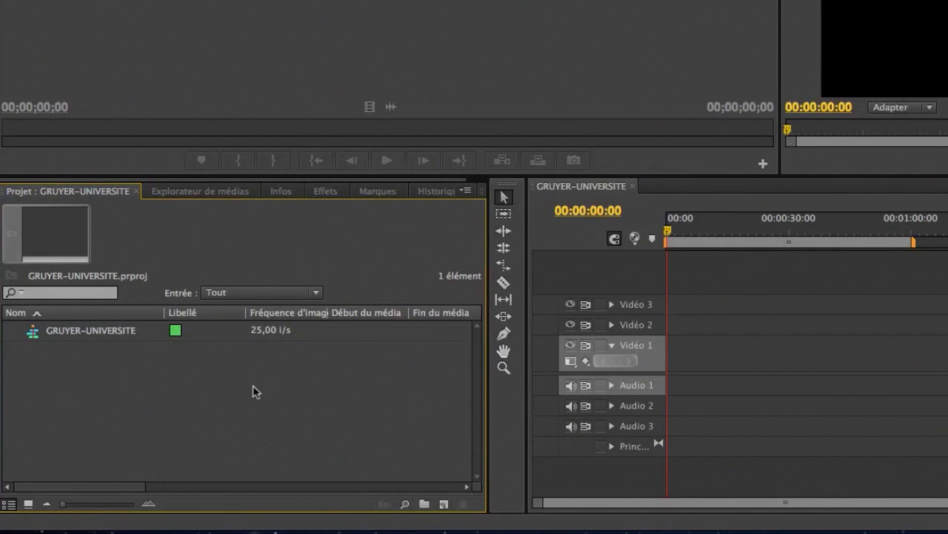
pyautogui.click(104, 335)
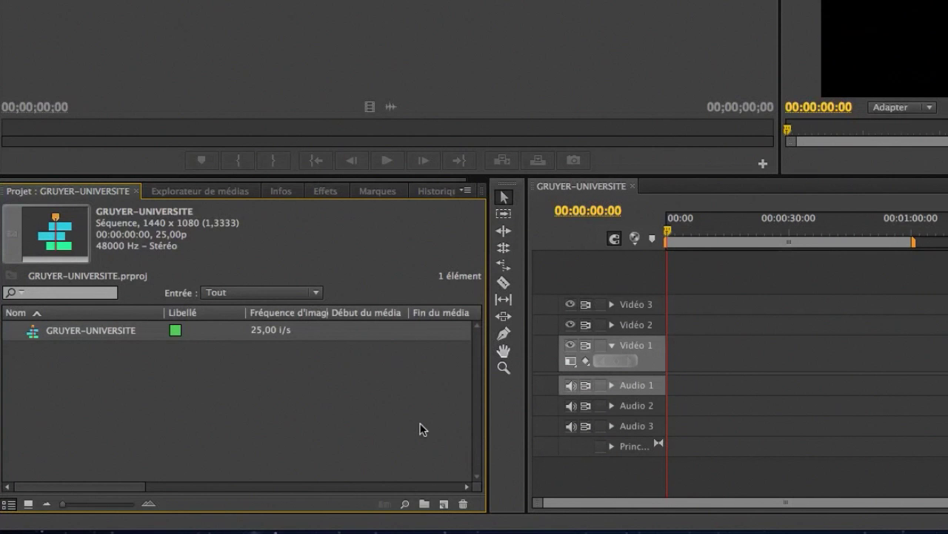
# Create a MEDIA bin and a RUSH bin, and move RUSH inside MEDIA.
pyautogui.click(426, 505)
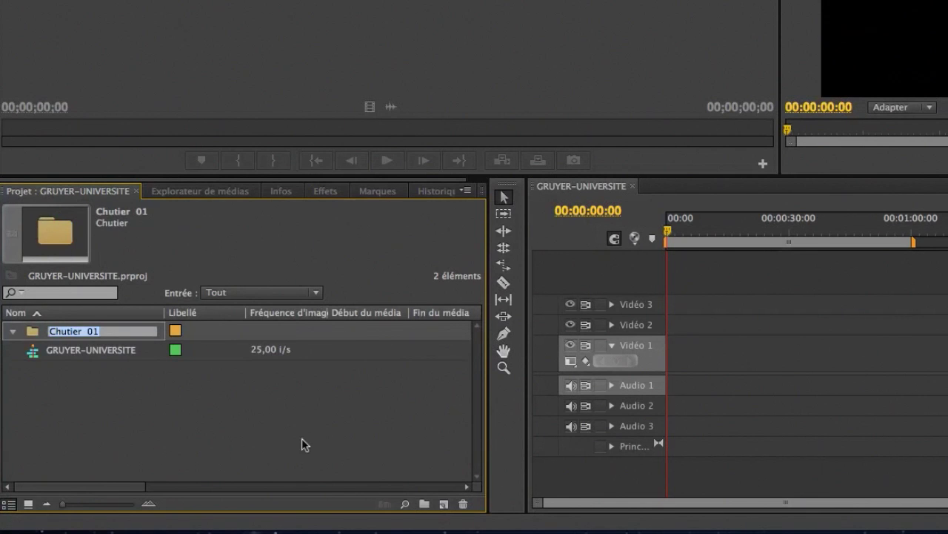
pyautogui.write('MEDIA')
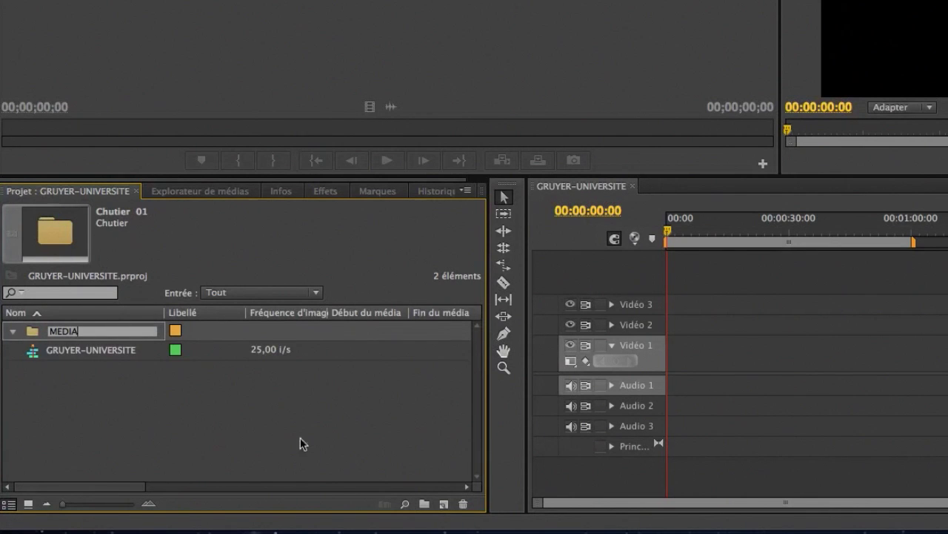
pyautogui.click(142, 406)
pyautogui.click(64, 335)
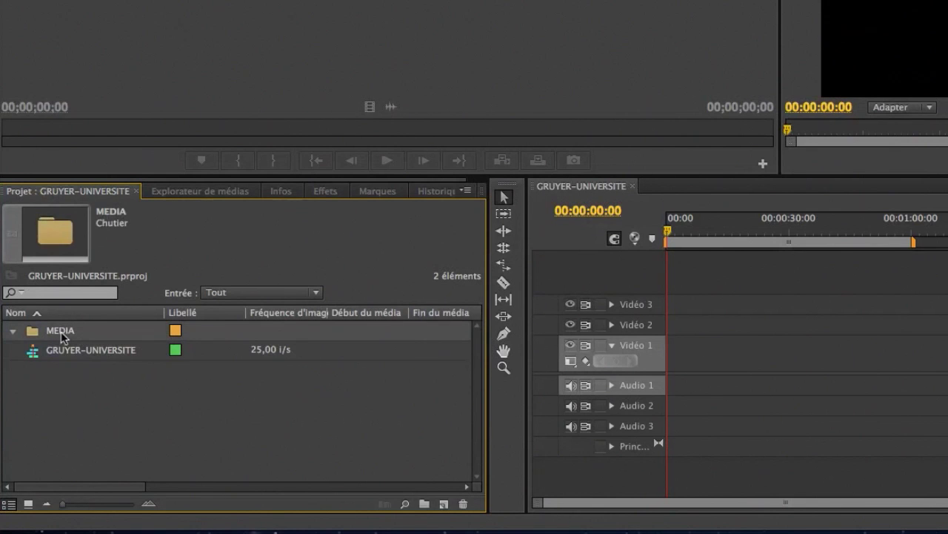
pyautogui.rightClick(91, 335)
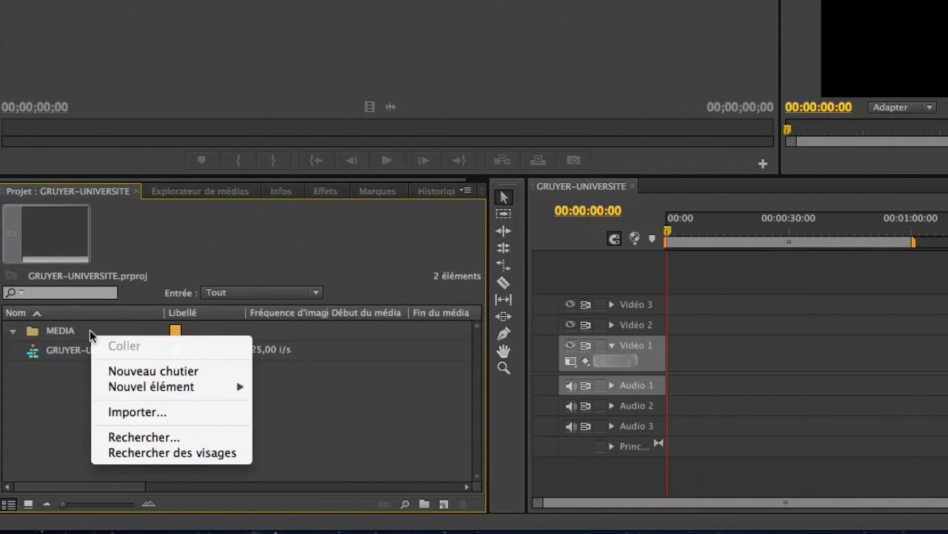
pyautogui.click(140, 371)
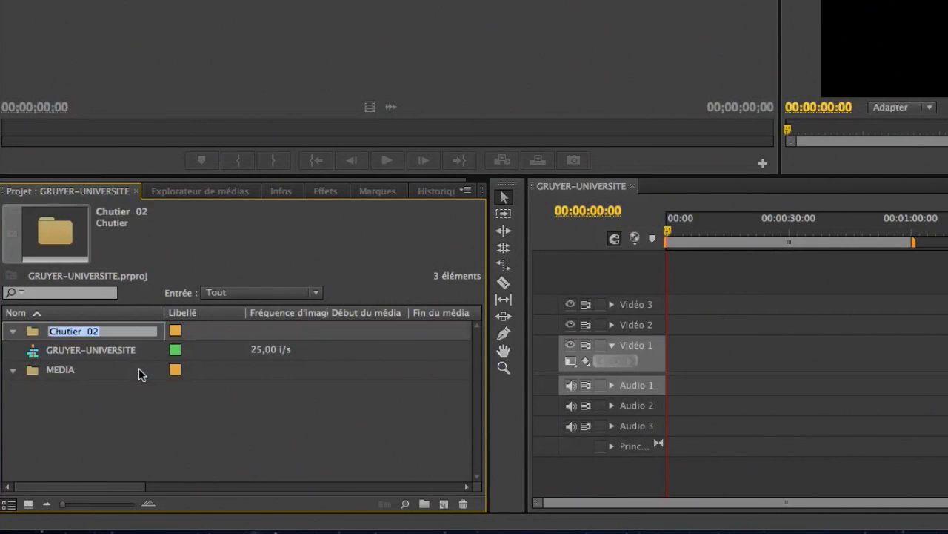
pyautogui.write('RUSH')
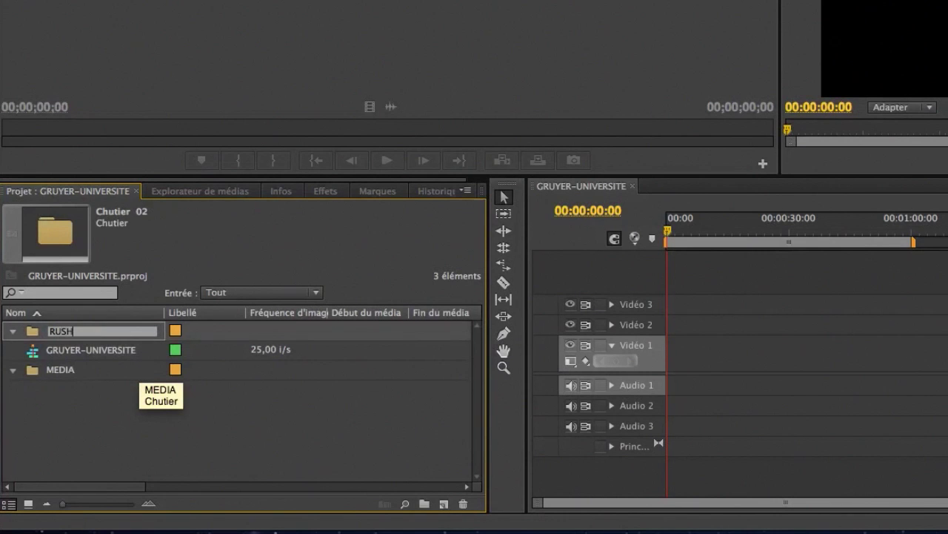
pyautogui.click(111, 408)
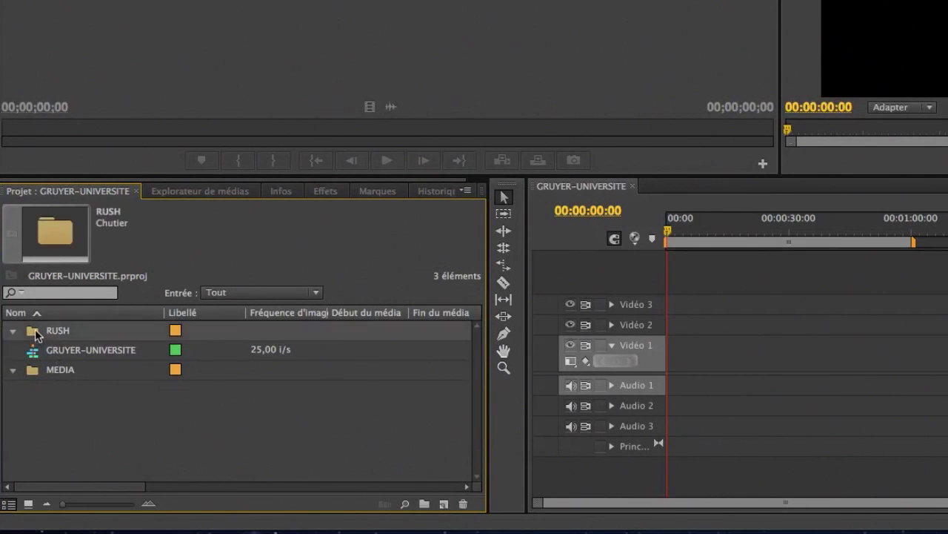
pyautogui.moveTo(41, 335); pyautogui.dragTo(49, 377)
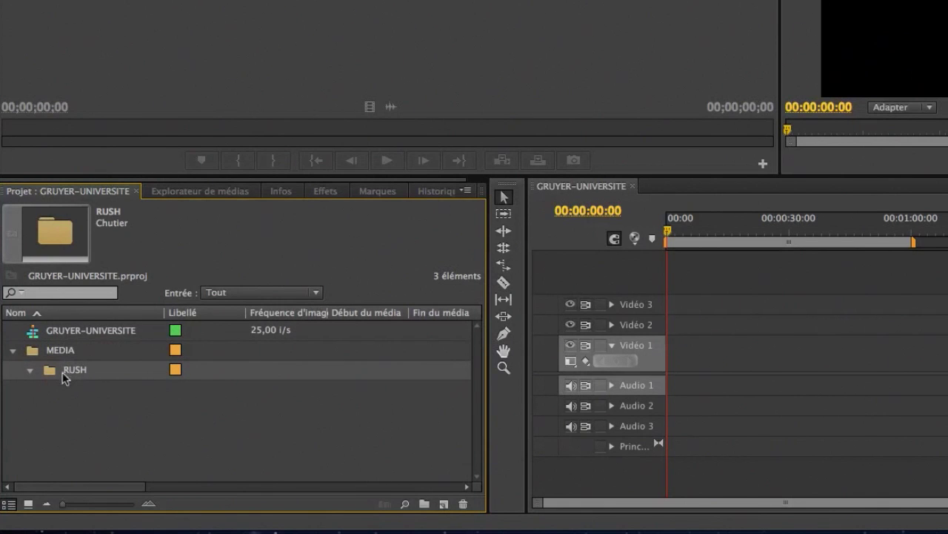
# Add SONS and IMAGES bins inside MEDIA, then select the RUSH bin.
pyautogui.click(66, 356)
pyautogui.rightClick(66, 357)
pyautogui.click(126, 258)
pyautogui.write('SONS')
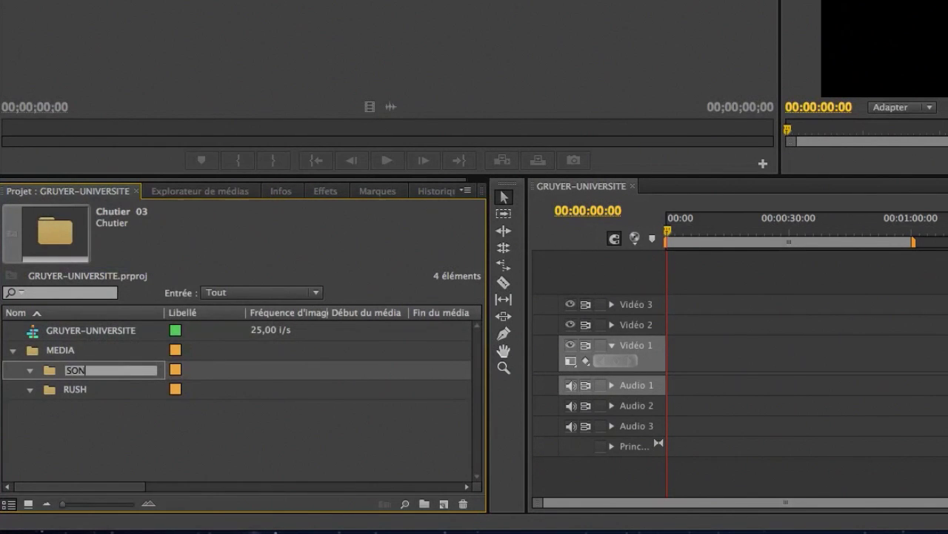
pyautogui.click(116, 453)
pyautogui.click(72, 351)
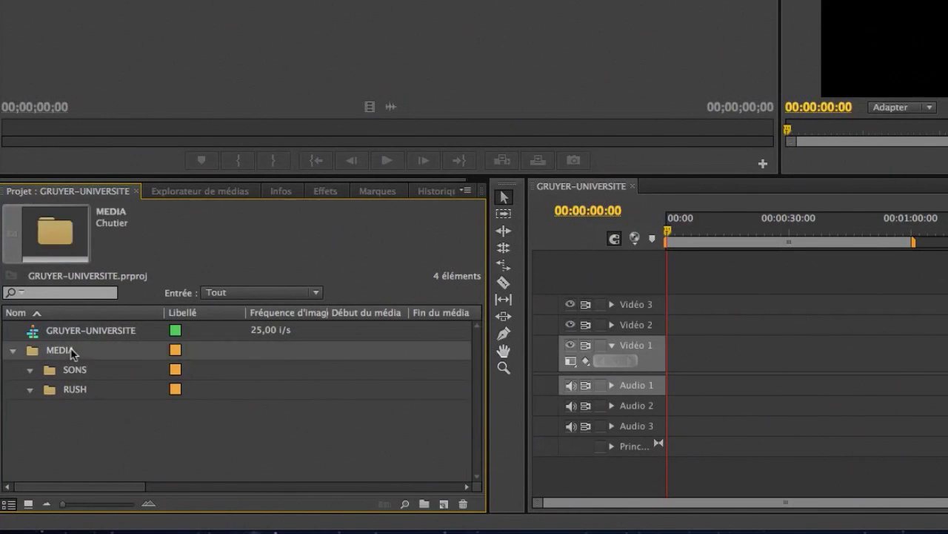
pyautogui.rightClick(73, 351)
pyautogui.click(135, 259)
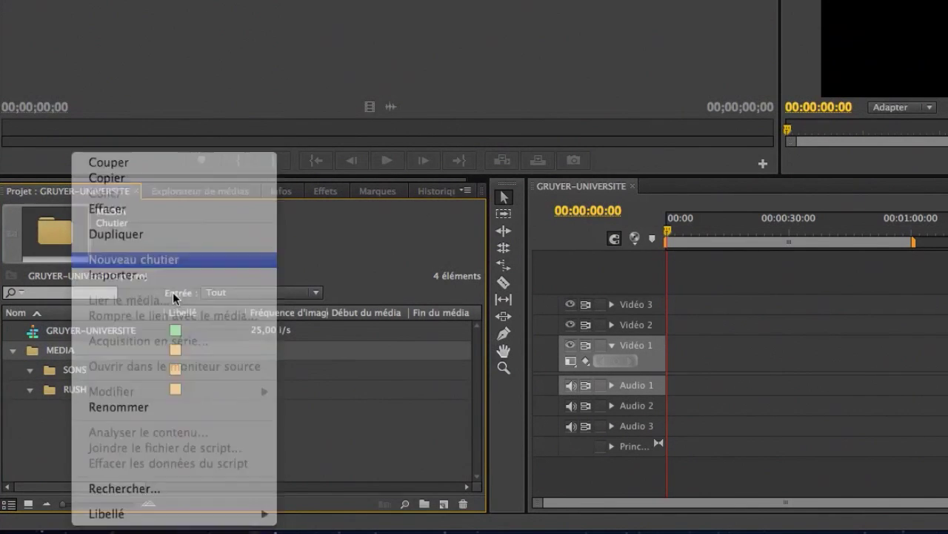
pyautogui.write('IMAGES')
pyautogui.click(145, 476)
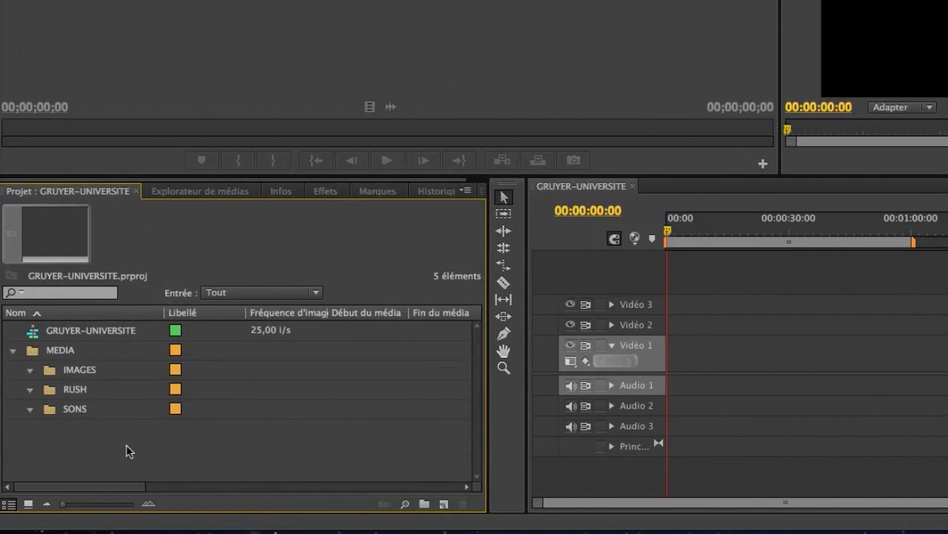
pyautogui.click(53, 392)
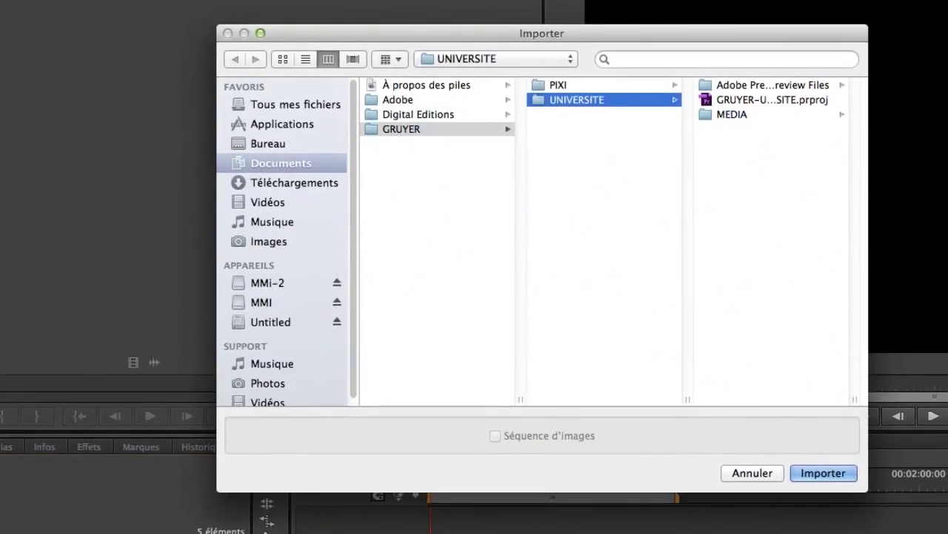
# Import every MP4 clip from Documents/GRUYER/UNIVERSITE/MEDIA/RUSH into the RUSH bin.
pyautogui.click(282, 173)
pyautogui.click(398, 140)
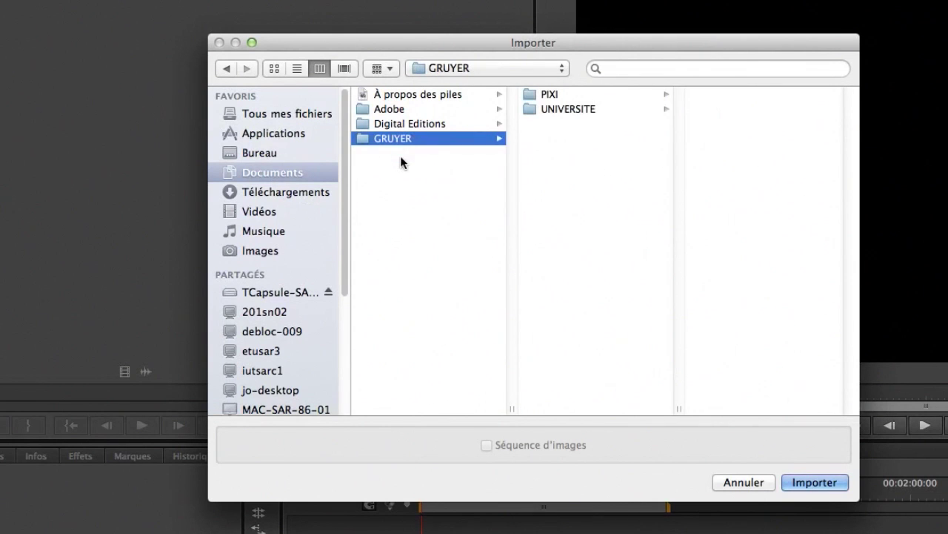
pyautogui.click(561, 109)
pyautogui.click(724, 123)
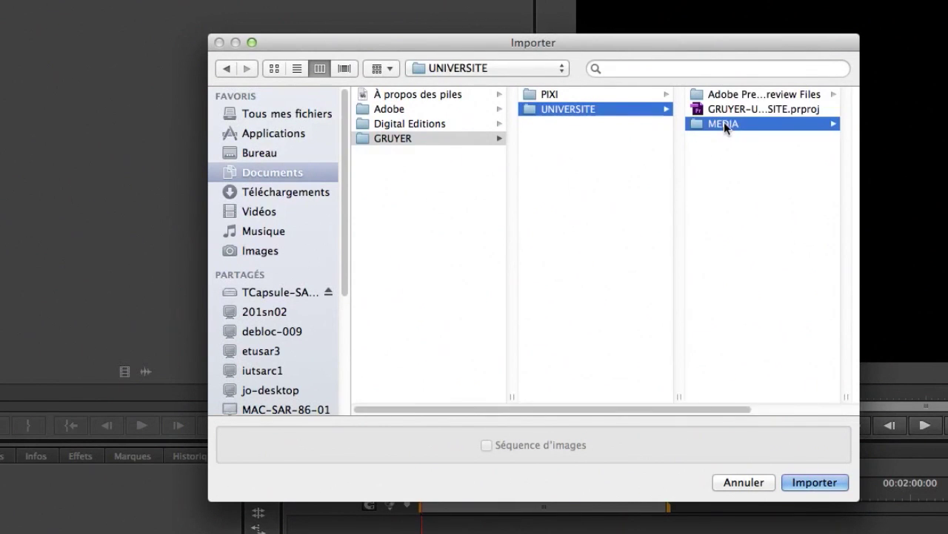
pyautogui.click(716, 108)
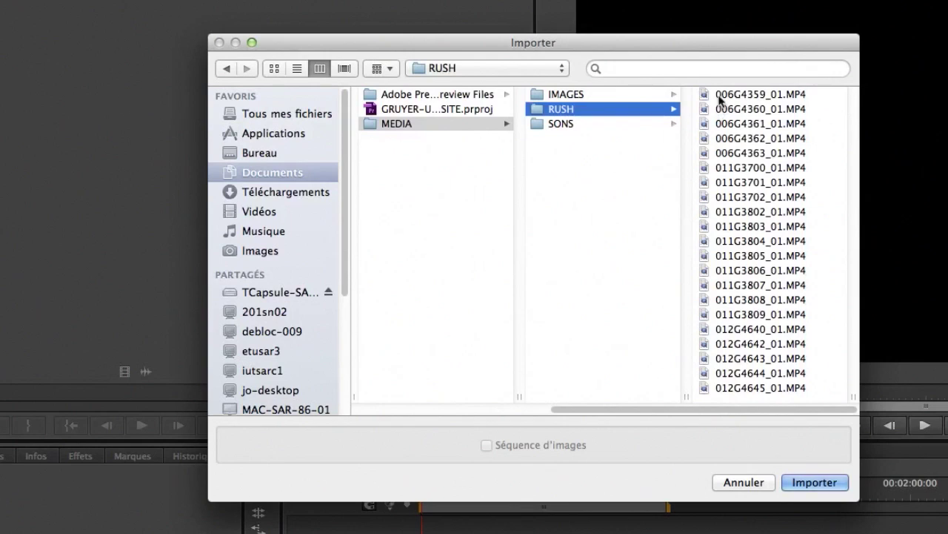
pyautogui.click(718, 98)
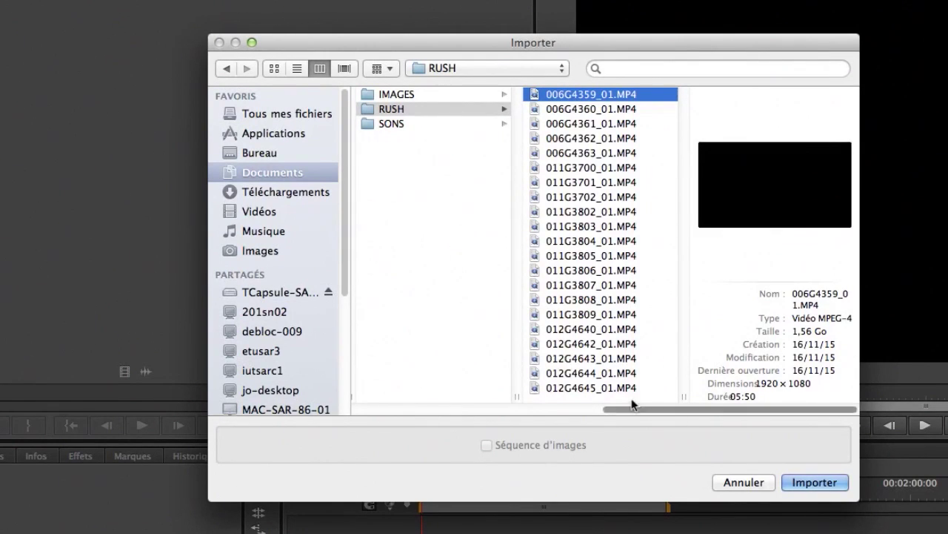
pyautogui.press('super+a')
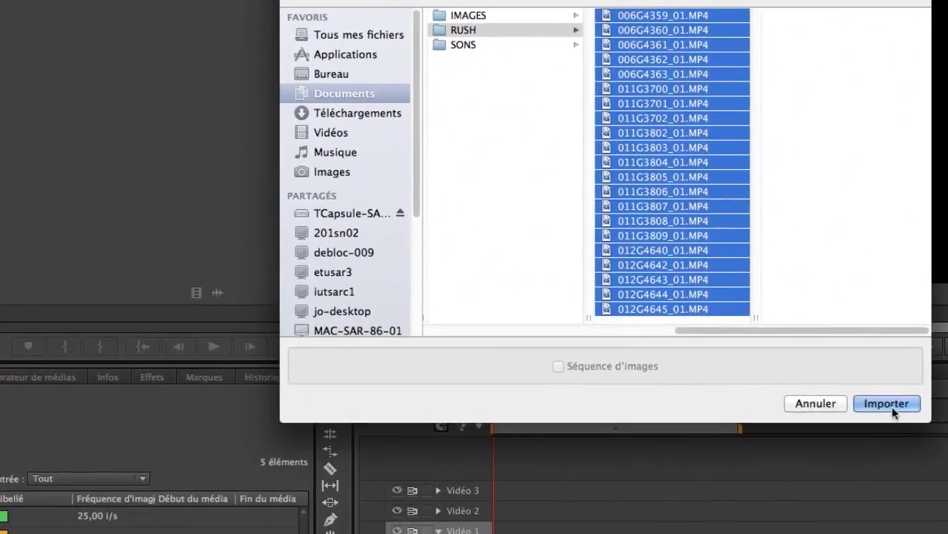
pyautogui.click(892, 406)
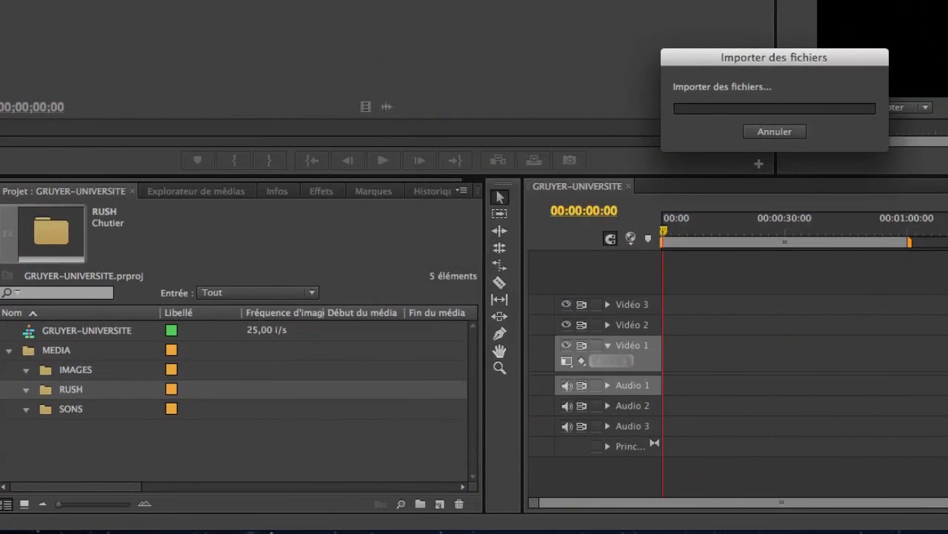
pyautogui.moveTo(844, 529)
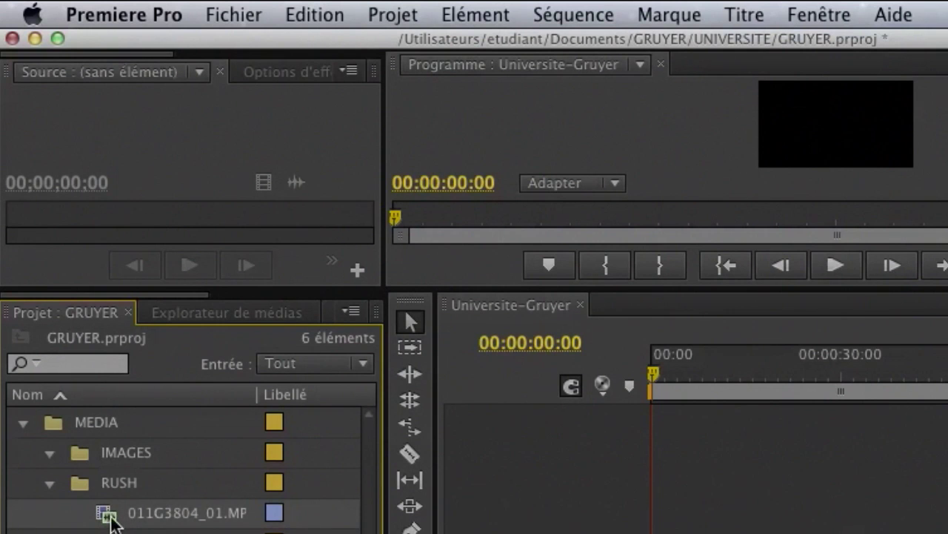
# Load 011G3804_01.MP4 into the Source monitor and play it briefly.
pyautogui.doubleClick(109, 517)
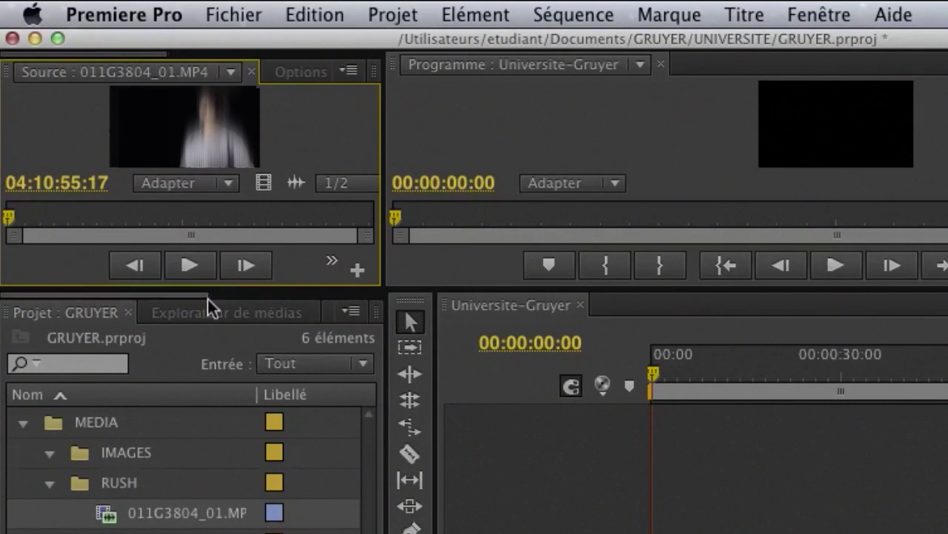
pyautogui.click(191, 266)
pyautogui.click(194, 272)
pyautogui.click(191, 267)
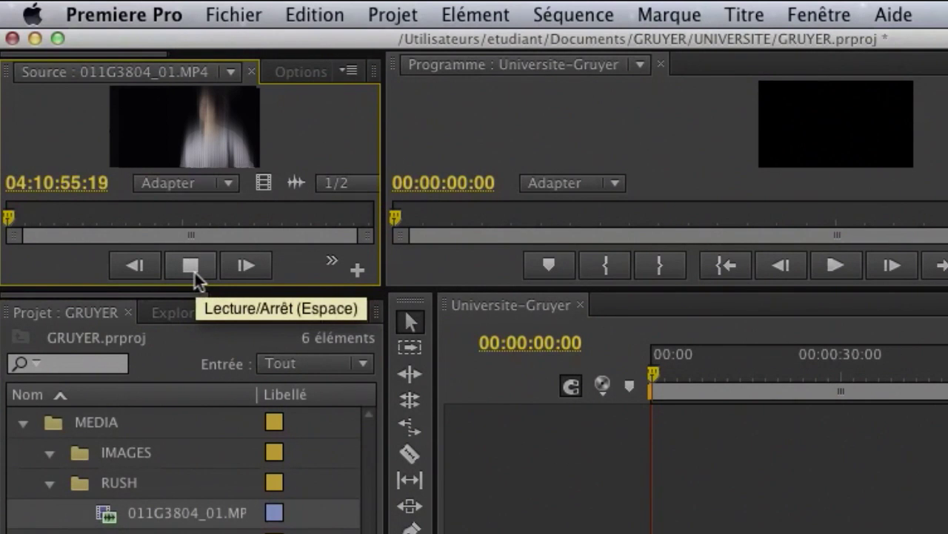
pyautogui.click(192, 271)
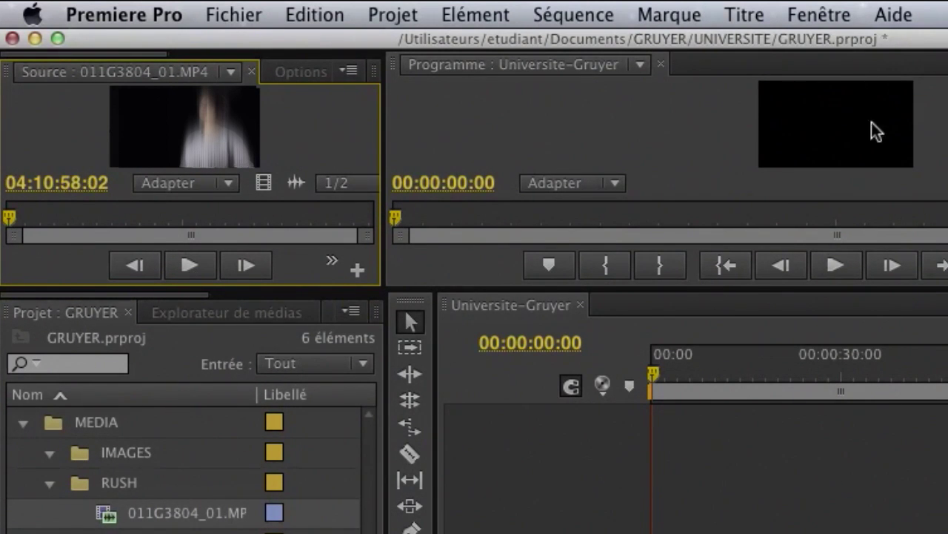
pyautogui.click(815, 18)
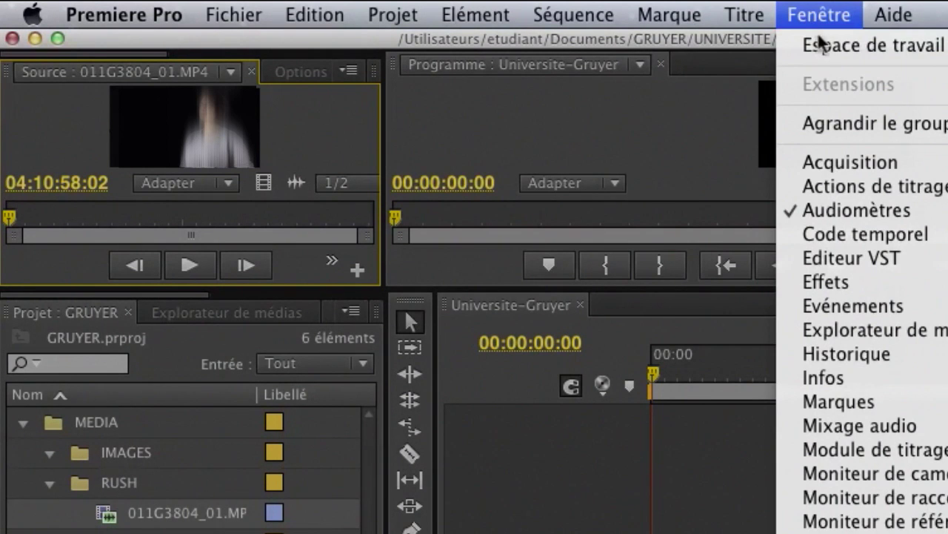
# Reset the current Montage workspace to its original layout and confirm.
pyautogui.moveTo(822, 45)
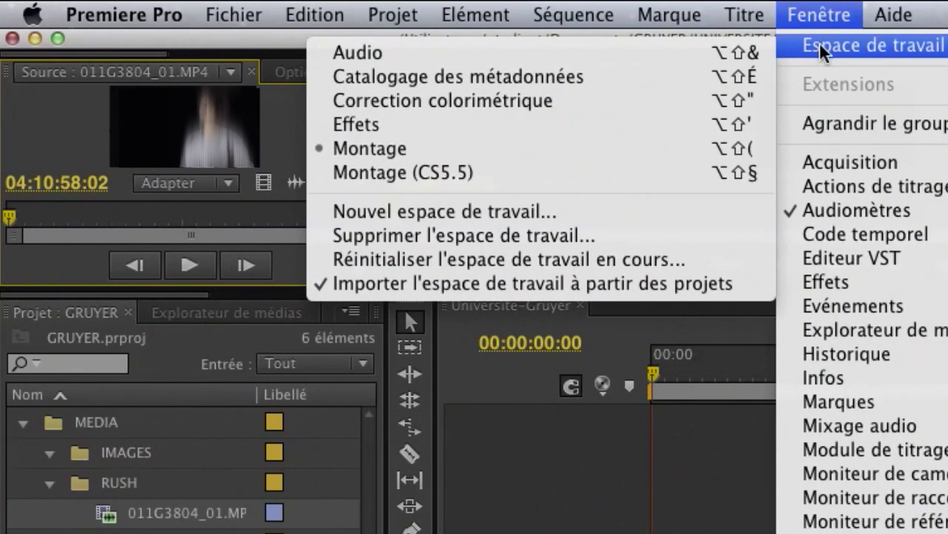
pyautogui.click(588, 255)
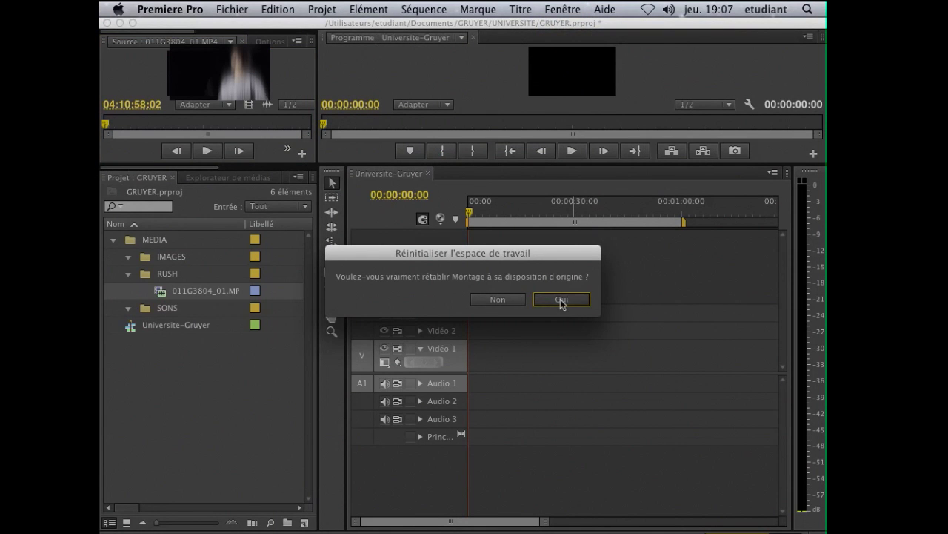
pyautogui.click(562, 300)
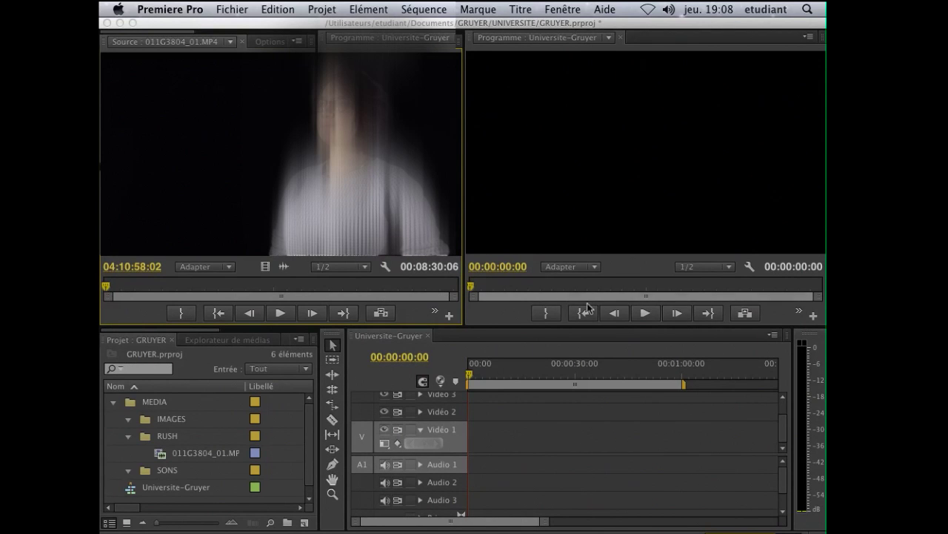